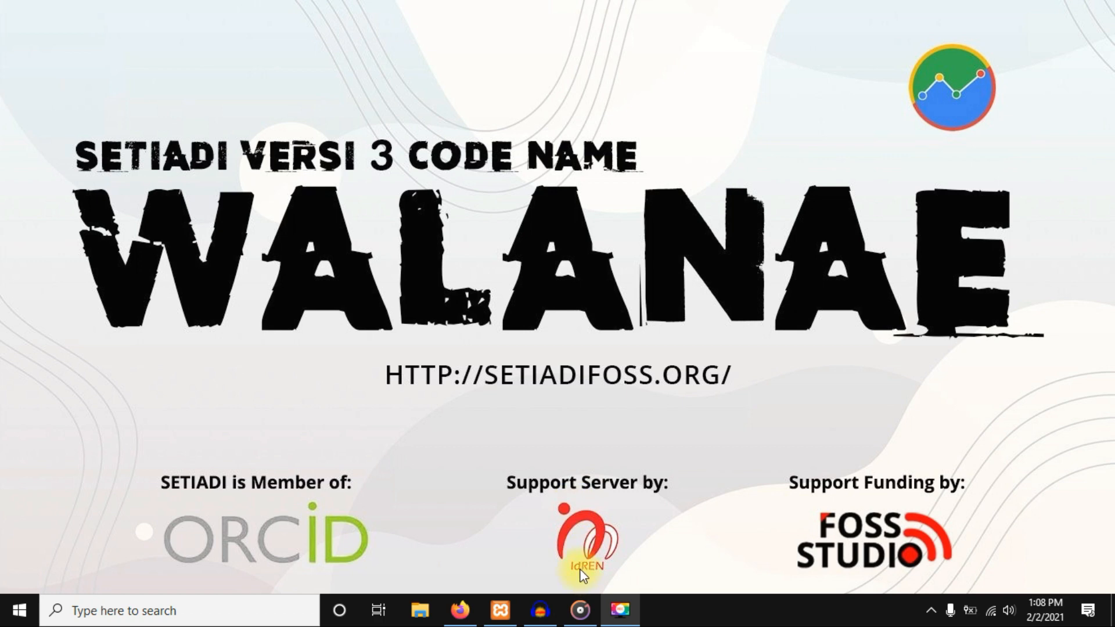
# Step: Switch to Firefox and open the setiadifoss.org website
pyautogui.click(453, 617)
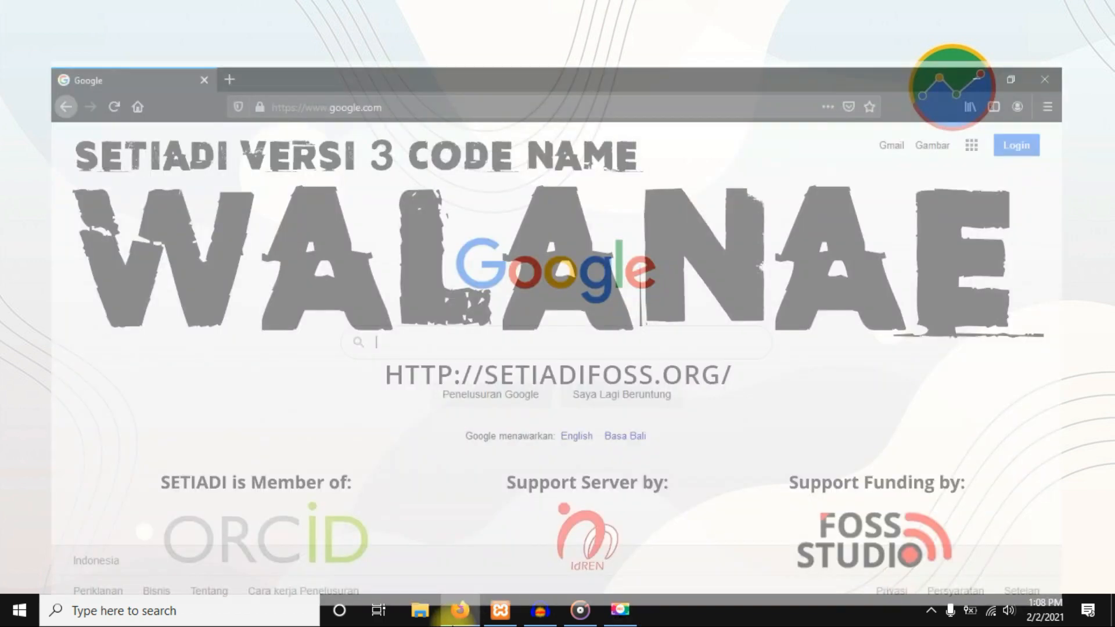
pyautogui.click(374, 42)
pyautogui.write('set')
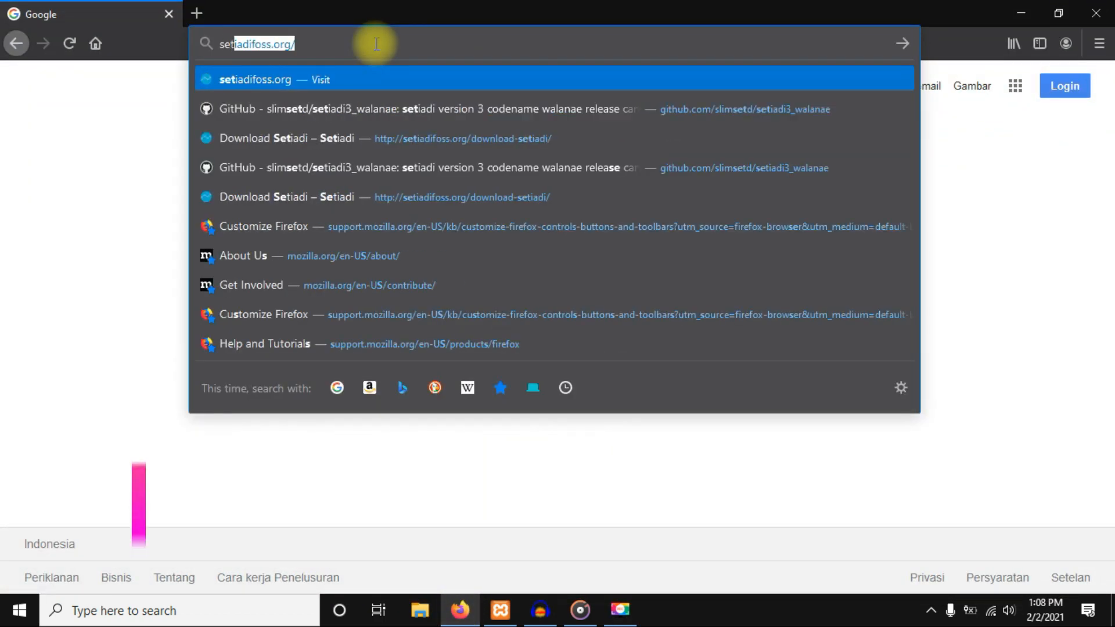
pyautogui.write('iadi')
pyautogui.press('Return')
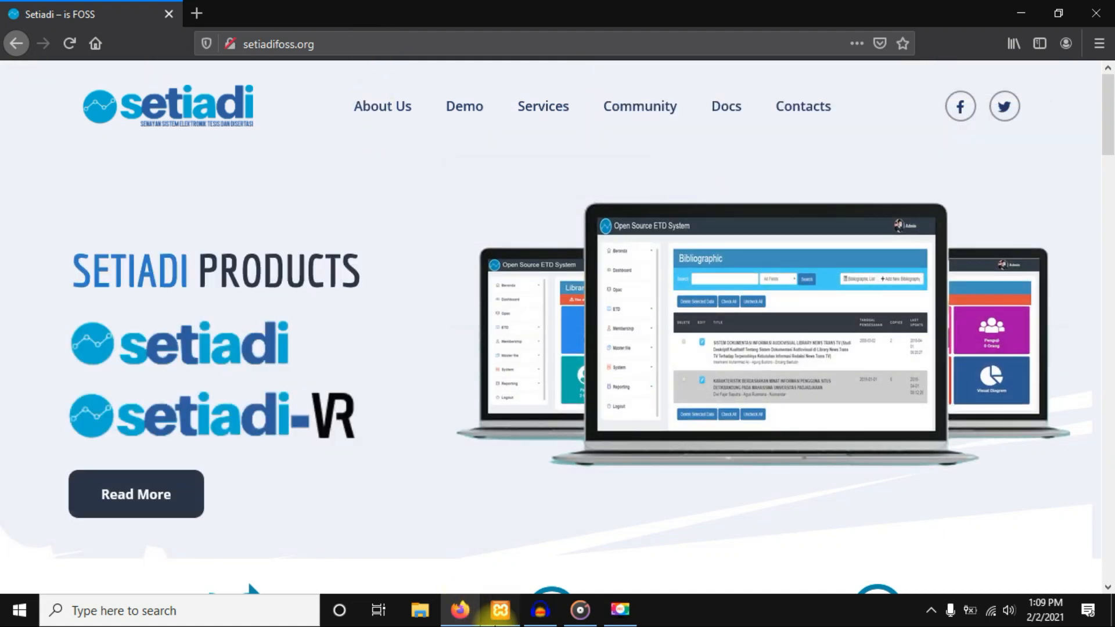
# Step: Check the Apache and MySQL status in the XAMPP Control Panel, and open localhost/dashboard/ in a new Firefox tab
pyautogui.click(498, 613)
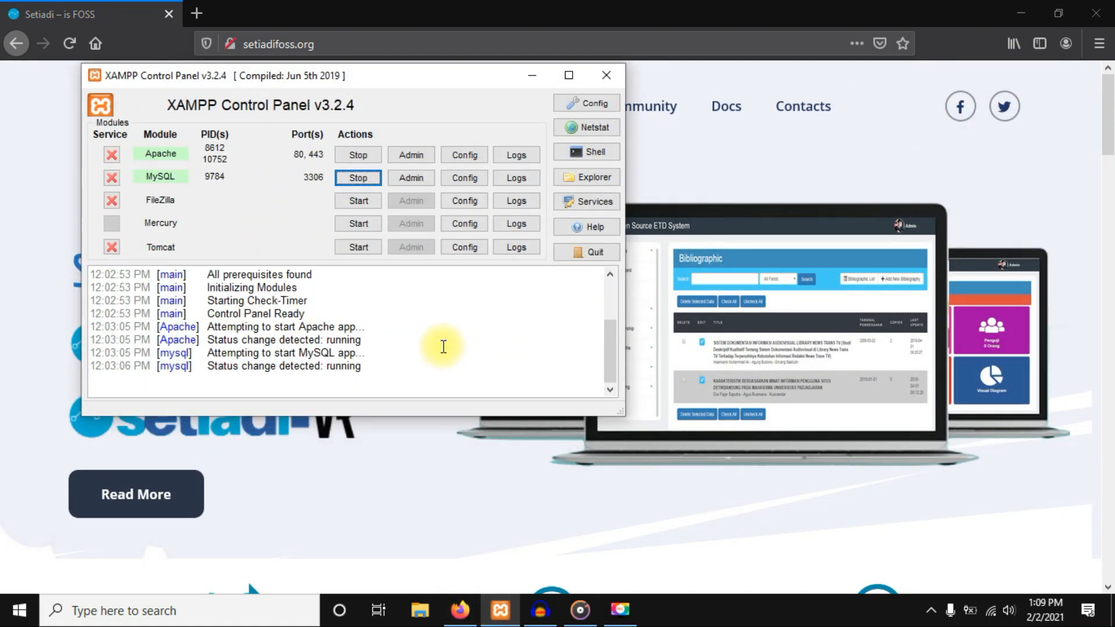
pyautogui.click(531, 75)
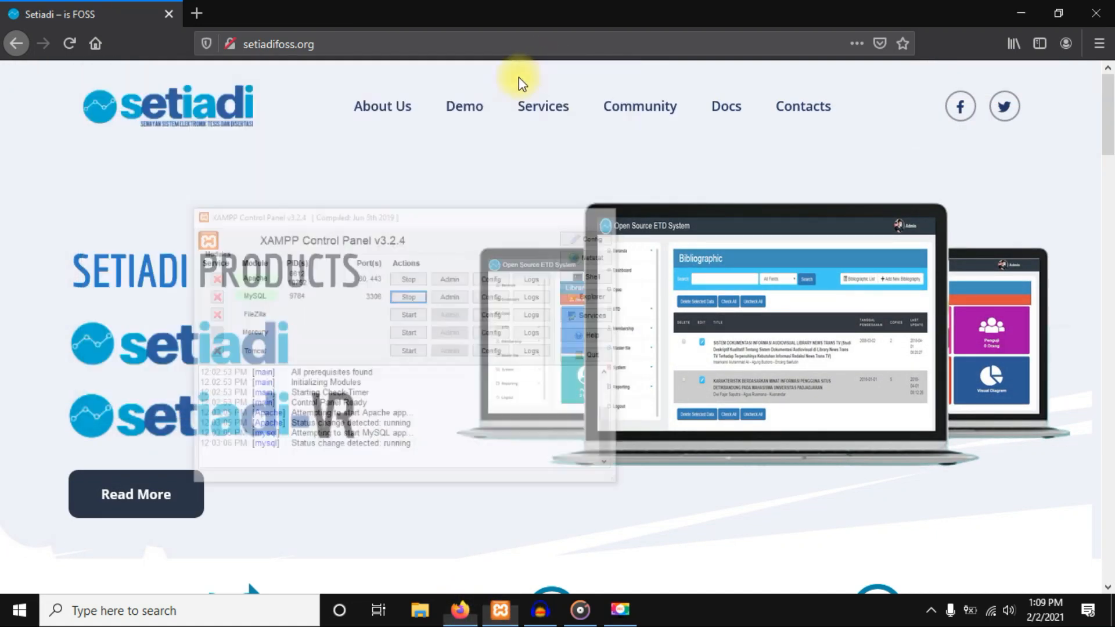
pyautogui.click(195, 13)
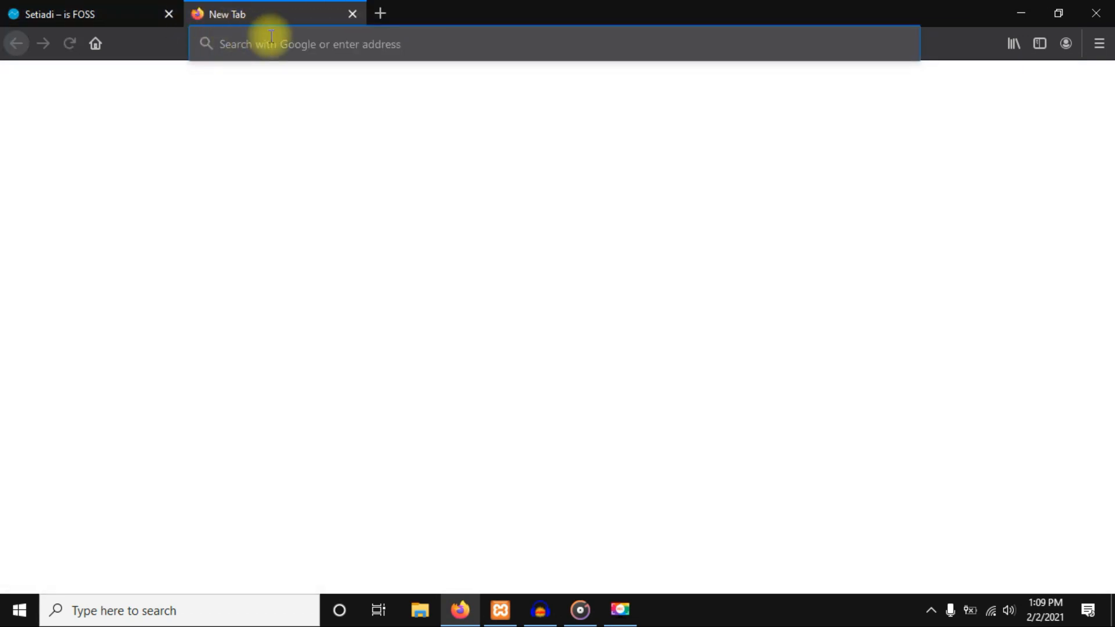
pyautogui.write('localhost/dashboard/')
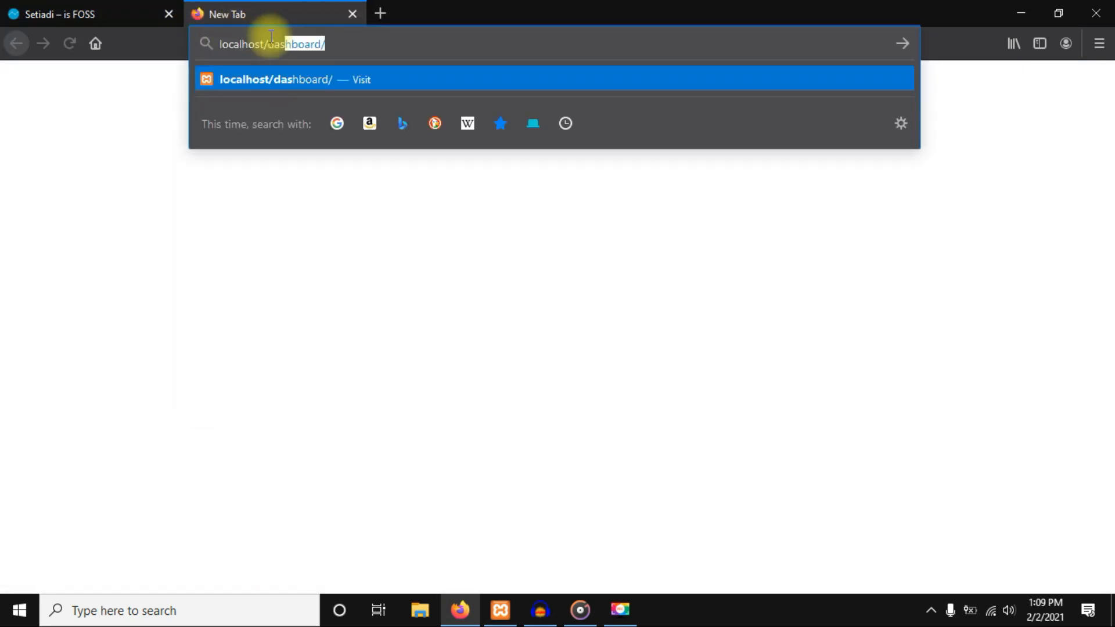
pyautogui.press('Return')
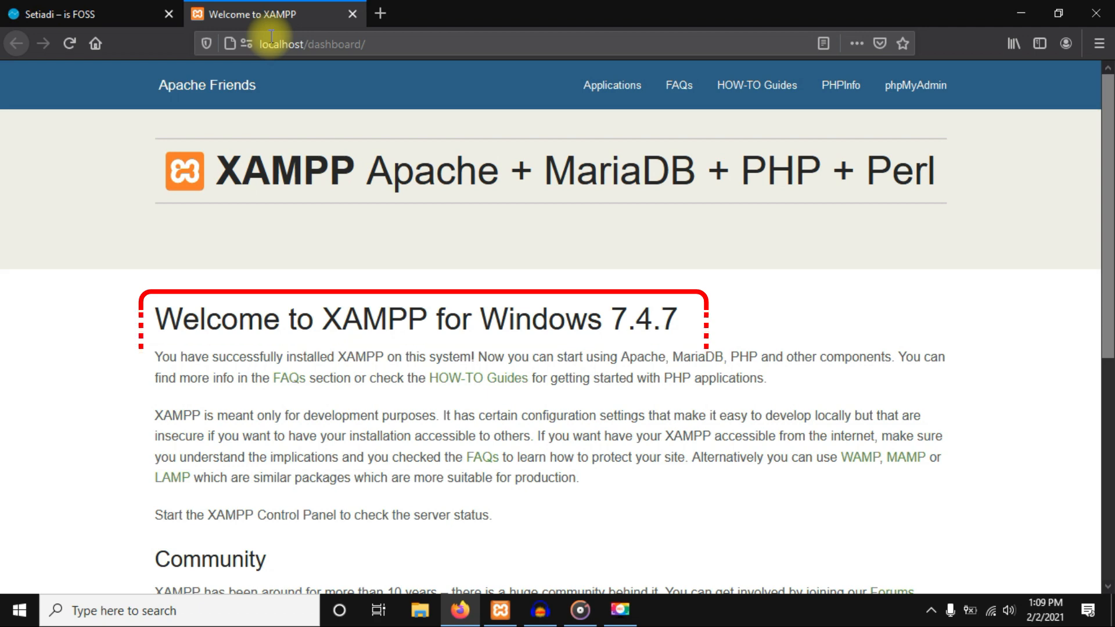
# Step: From the Setiadi website's product section, go to the SETIADI download page and open its GitHub repository setiadi3_walanae
pyautogui.click(94, 21)
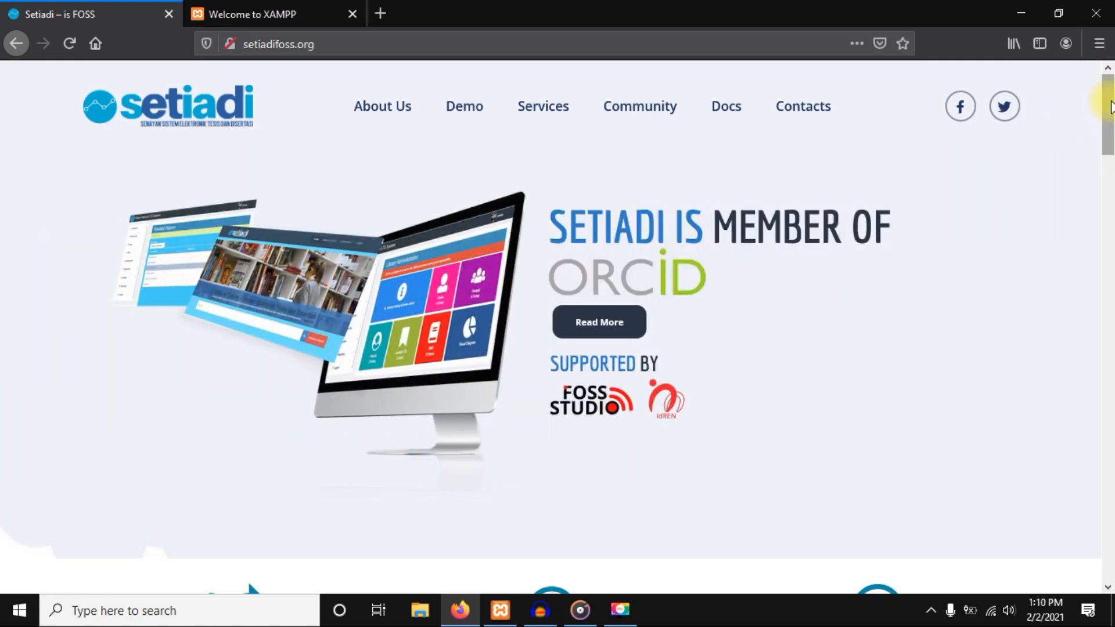
pyautogui.moveTo(1111, 108); pyautogui.dragTo(1108, 284)
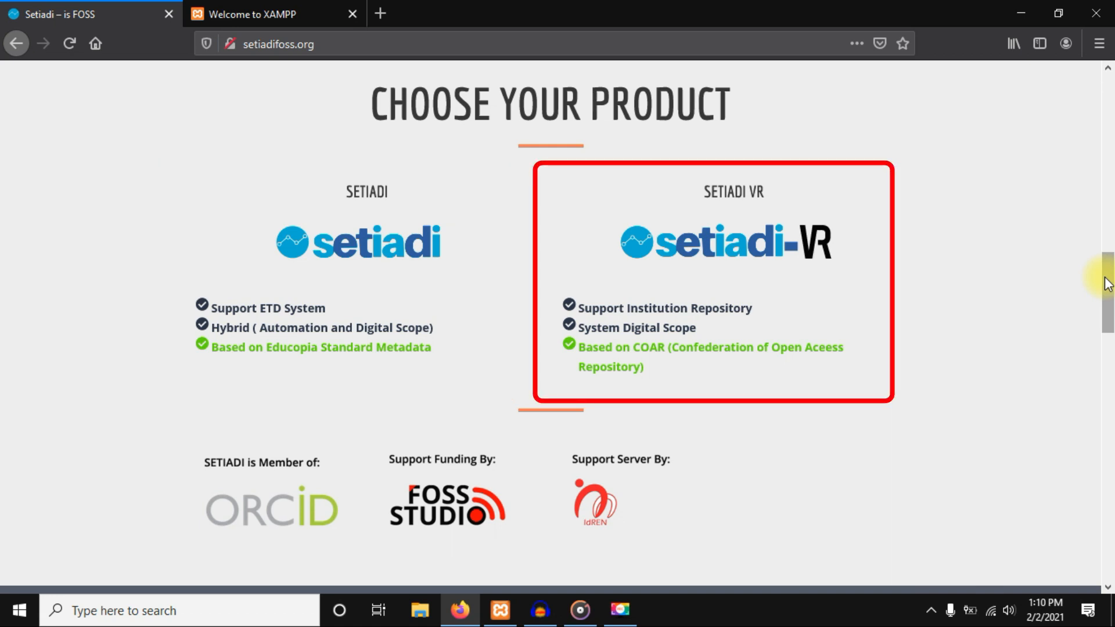
pyautogui.click(337, 245)
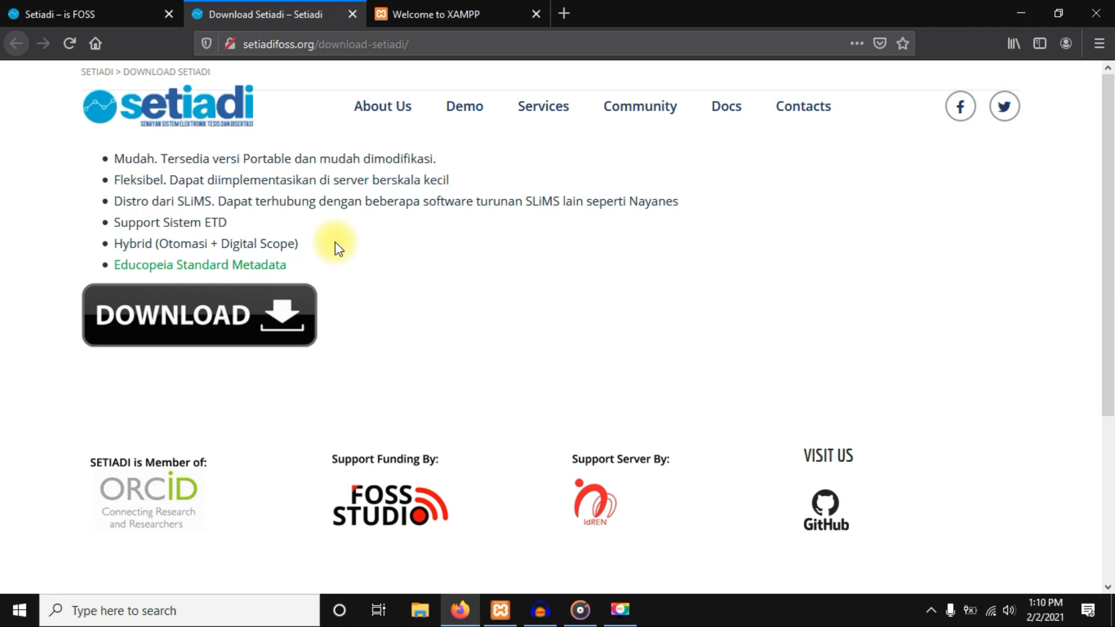
pyautogui.click(256, 317)
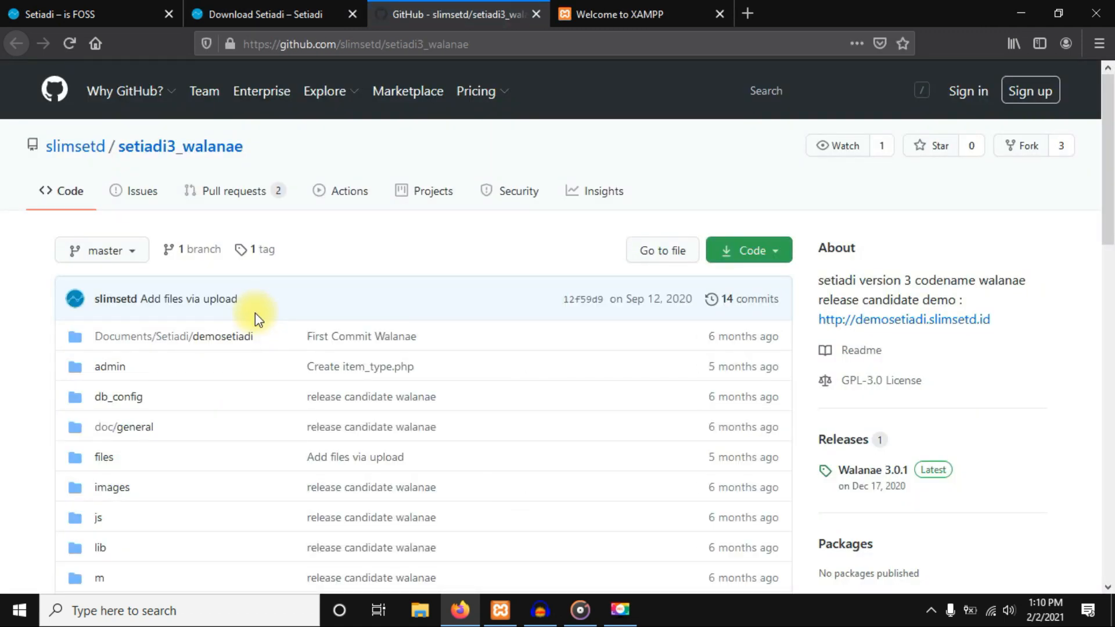
# Step: Download the setiadi3_walanae repository as a ZIP file to Downloads\Compressed and open the folder containing it
pyautogui.click(757, 252)
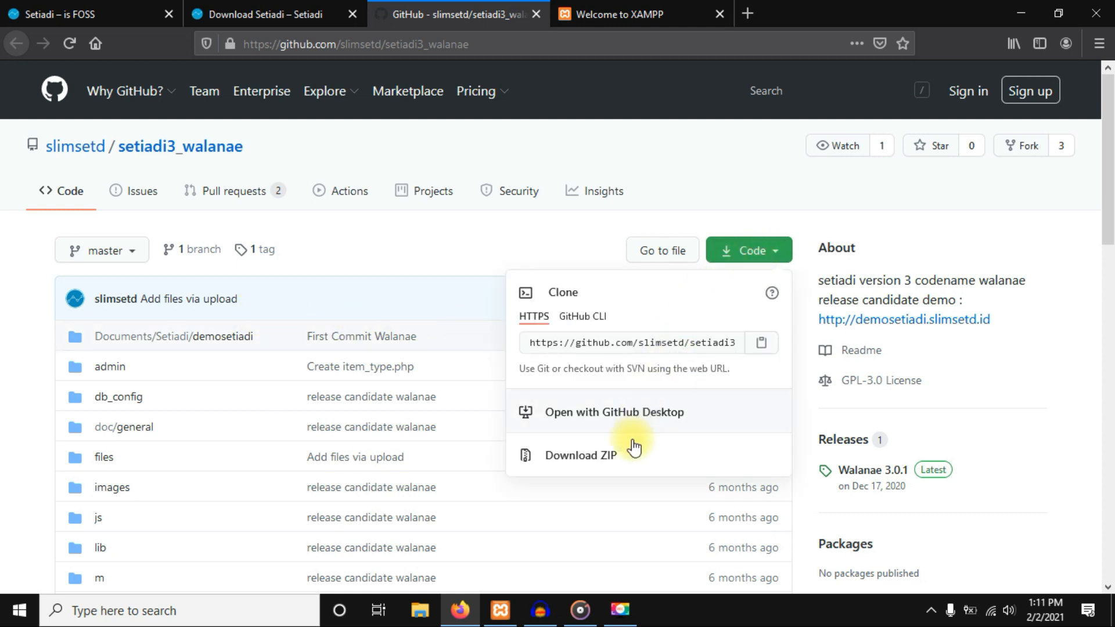
pyautogui.click(624, 465)
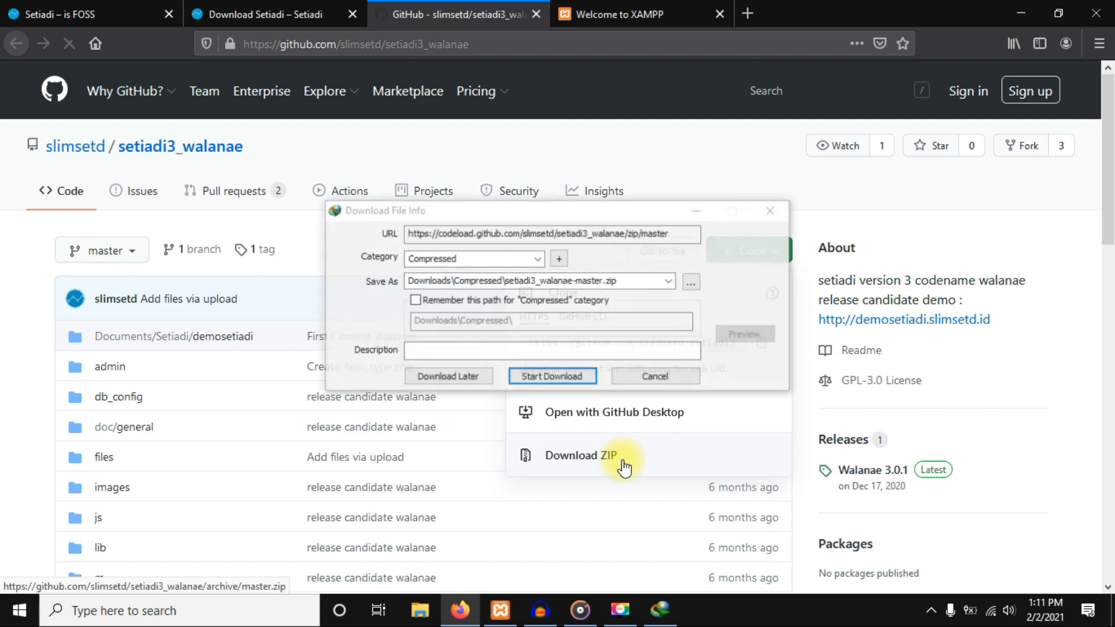
pyautogui.click(582, 370)
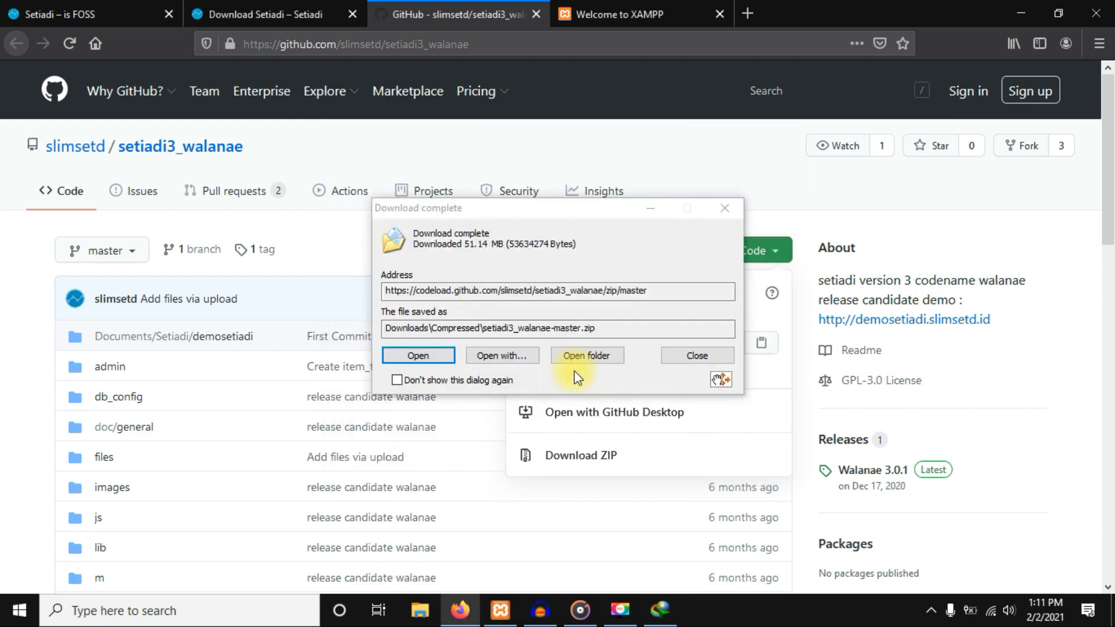
pyautogui.click(578, 356)
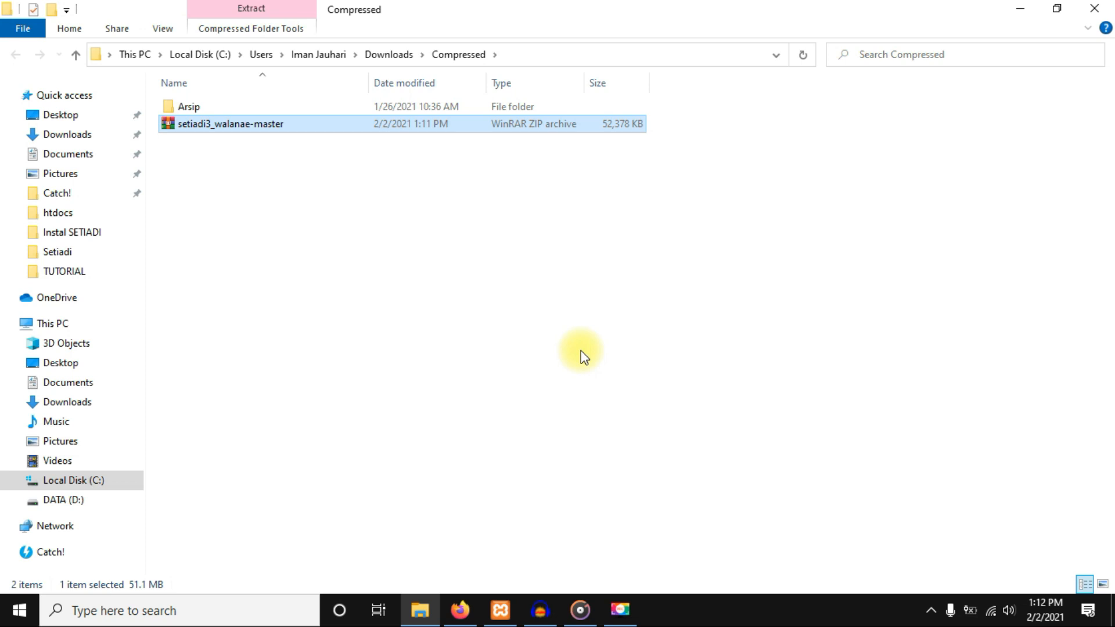
# Step: Copy the setiadi3_walanae-master ZIP archive into C:\xampp\htdocs
pyautogui.rightClick(230, 123)
pyautogui.click(103, 439)
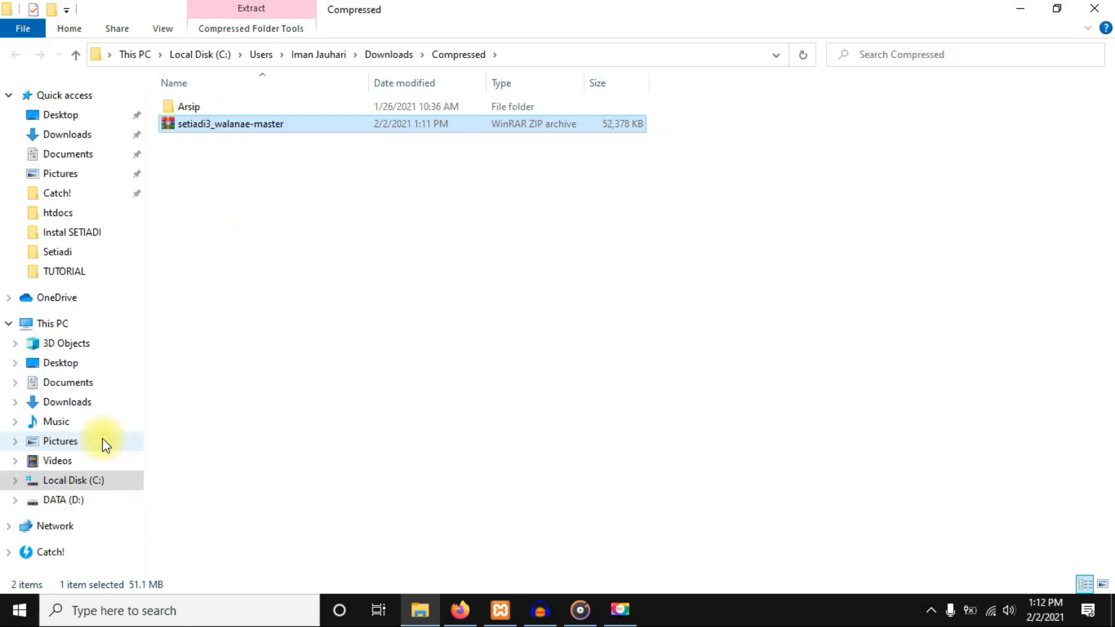
pyautogui.click(63, 485)
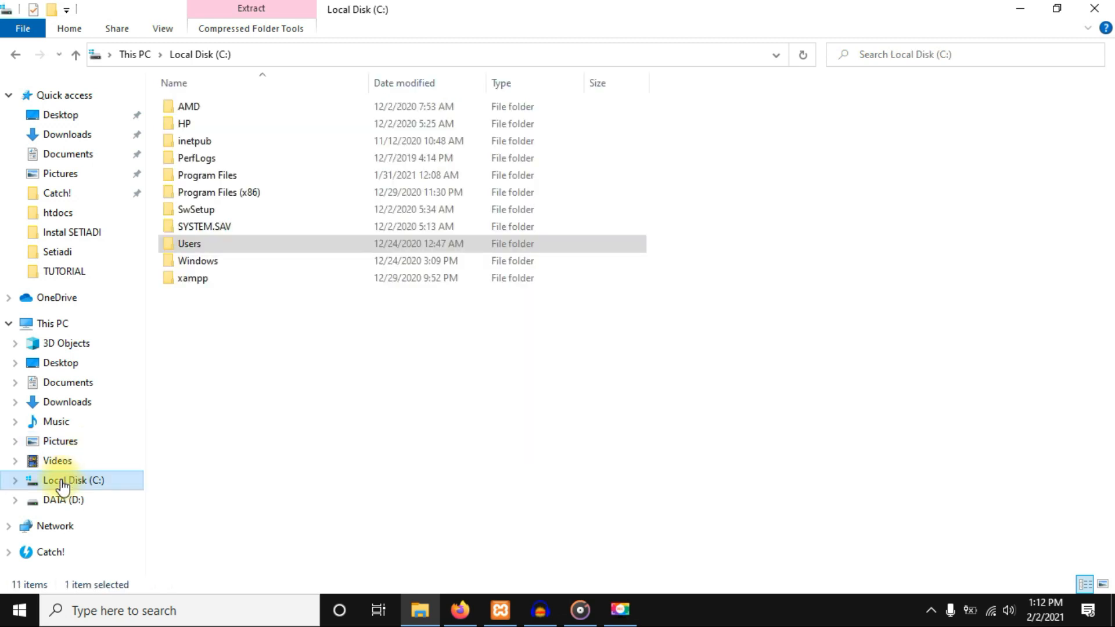
pyautogui.click(208, 281)
pyautogui.doubleClick(212, 284)
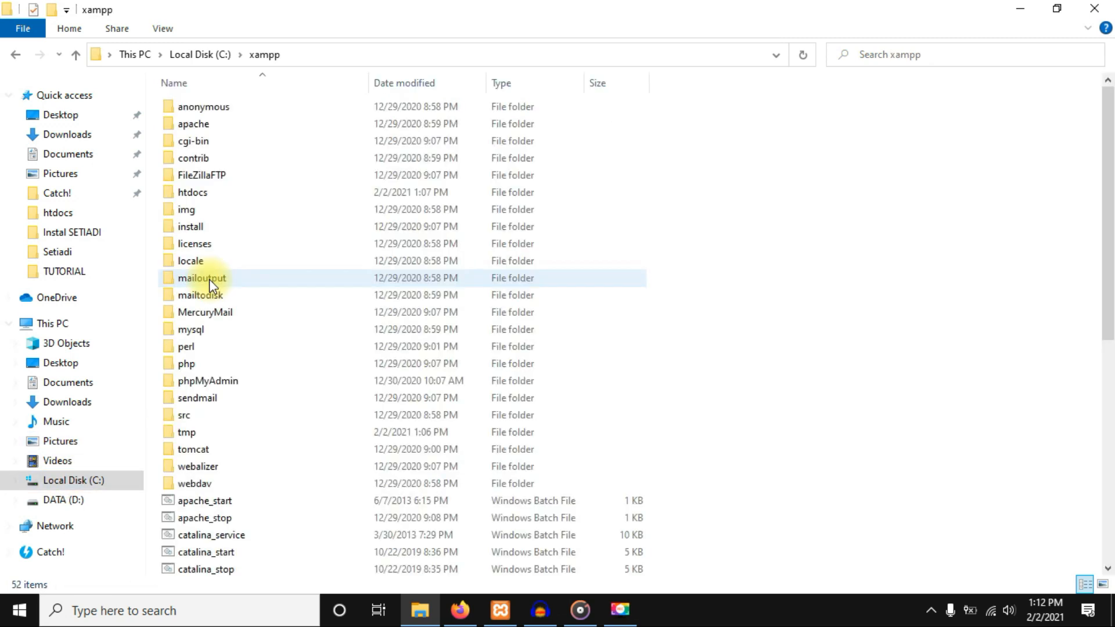
pyautogui.doubleClick(206, 196)
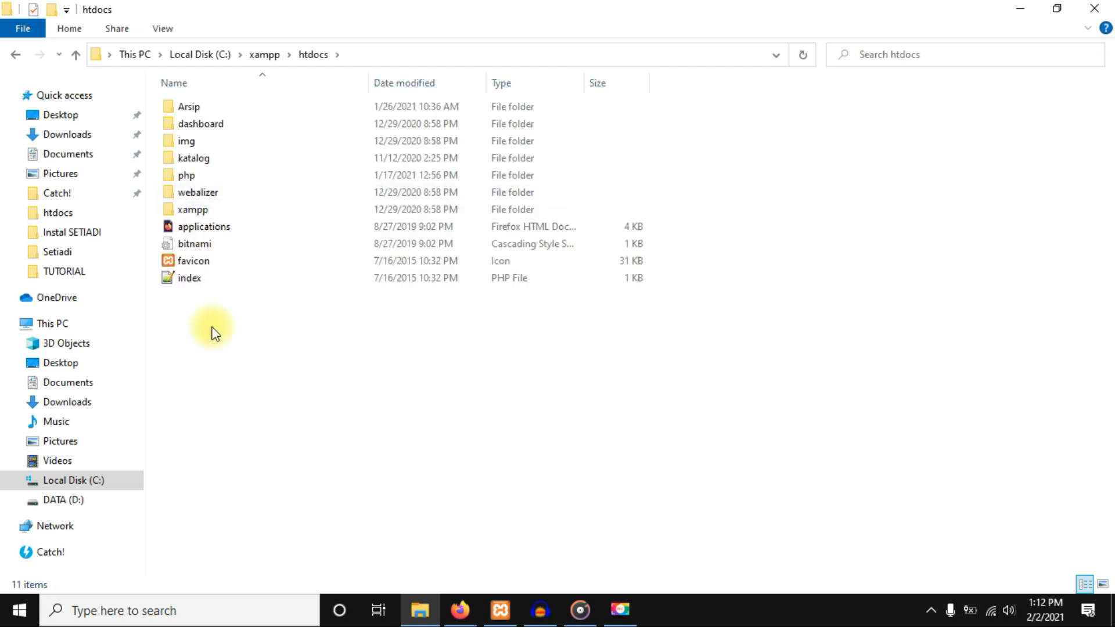
pyautogui.rightClick(212, 386)
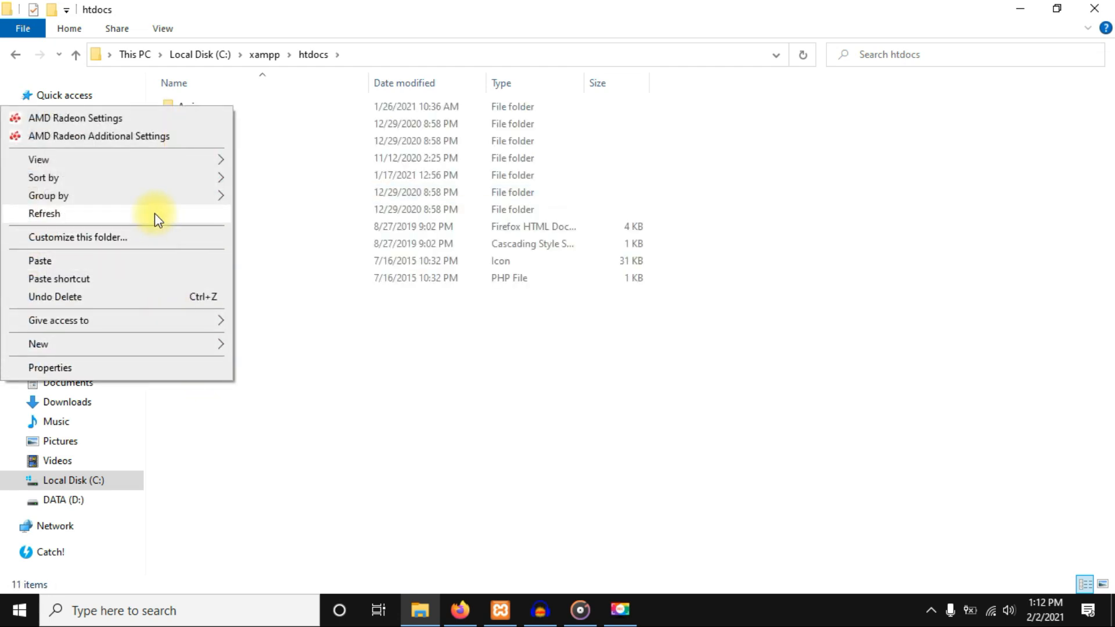
pyautogui.click(140, 261)
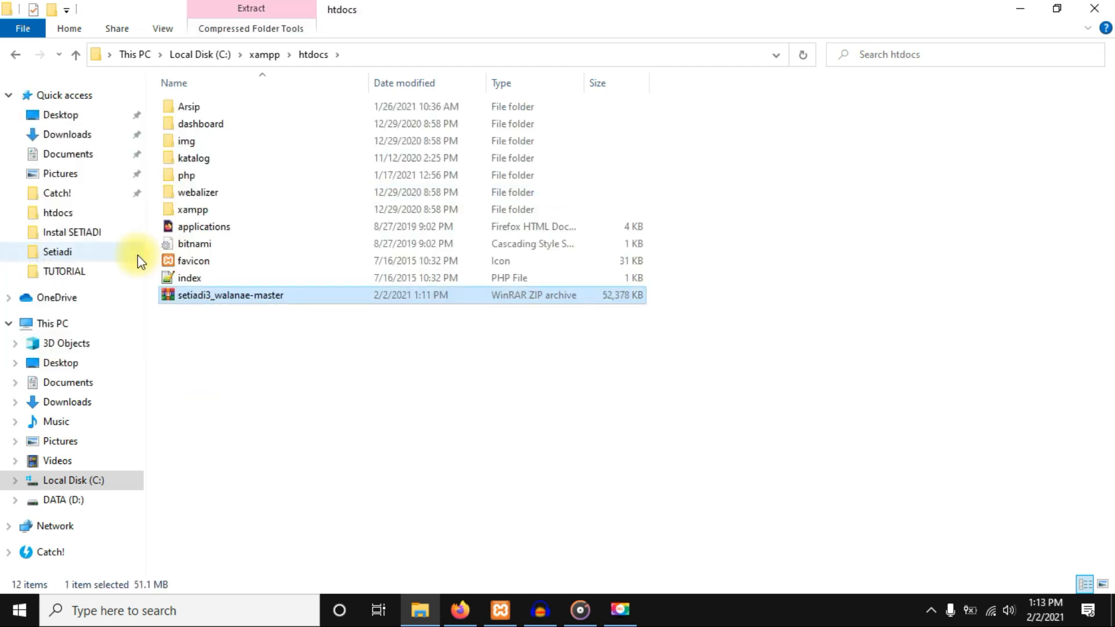
# Step: Extract the setiadi3_walanae-master archive inside htdocs and check the contents of the extracted folder
pyautogui.rightClick(228, 295)
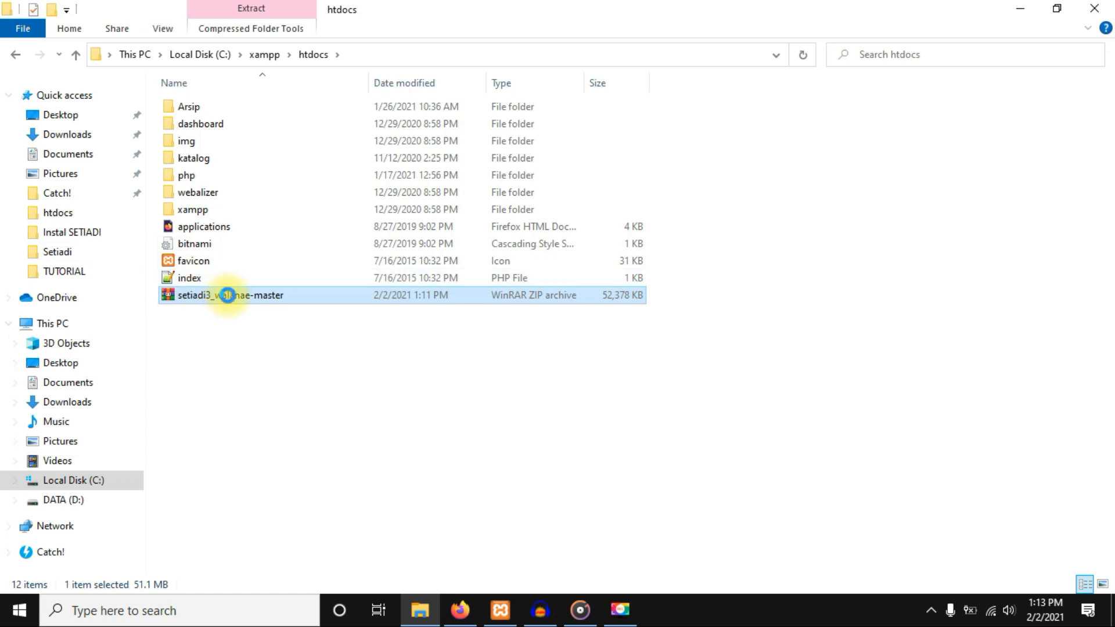
pyautogui.click(93, 278)
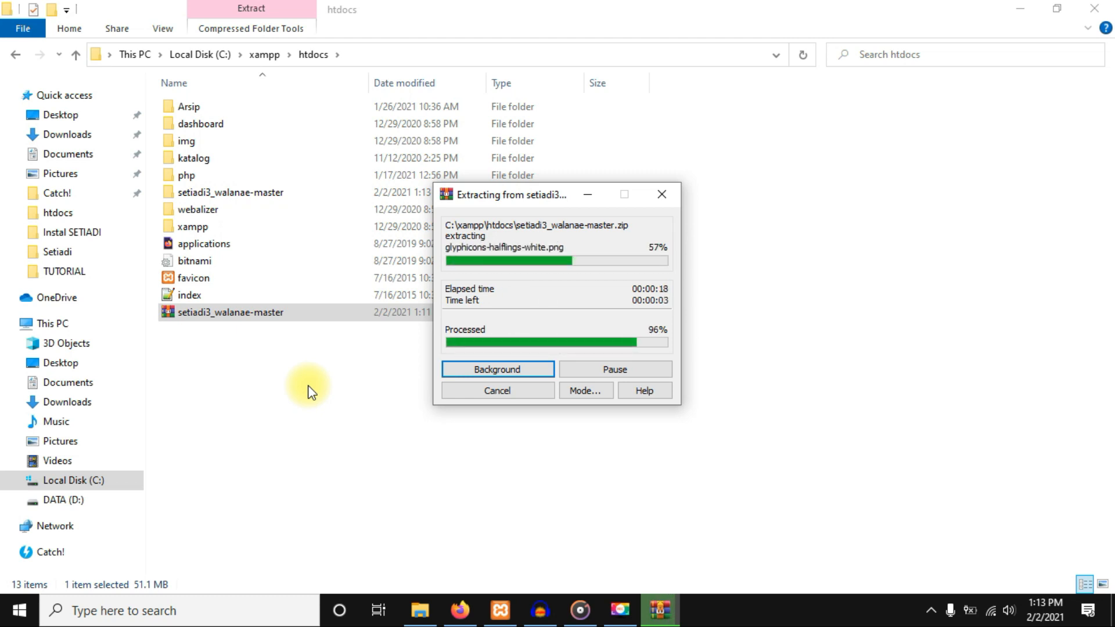
pyautogui.click(243, 197)
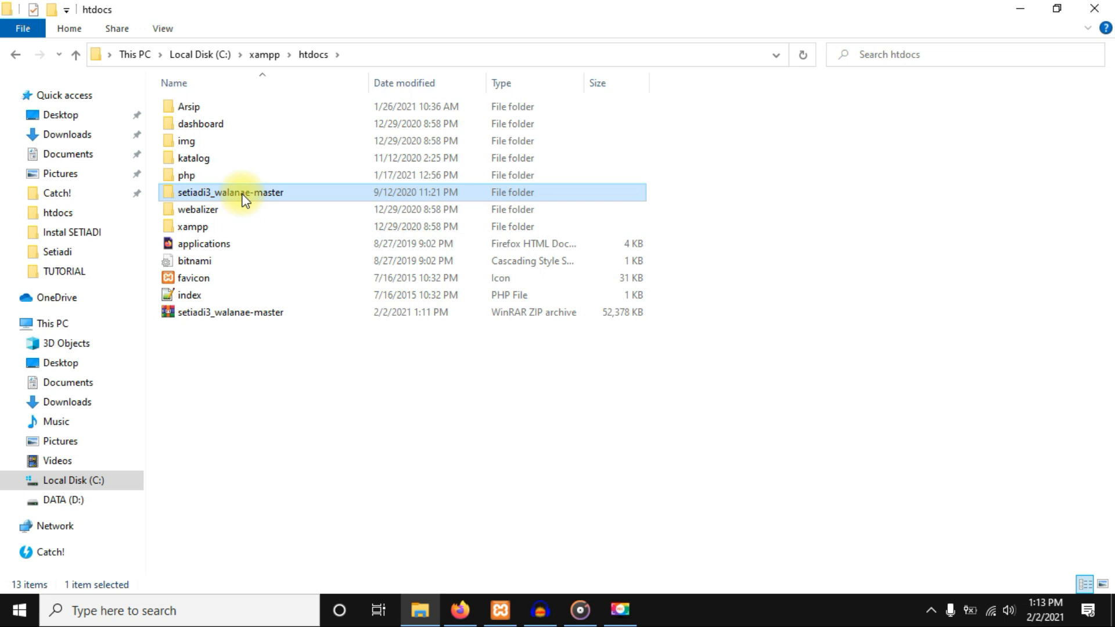
pyautogui.doubleClick(243, 198)
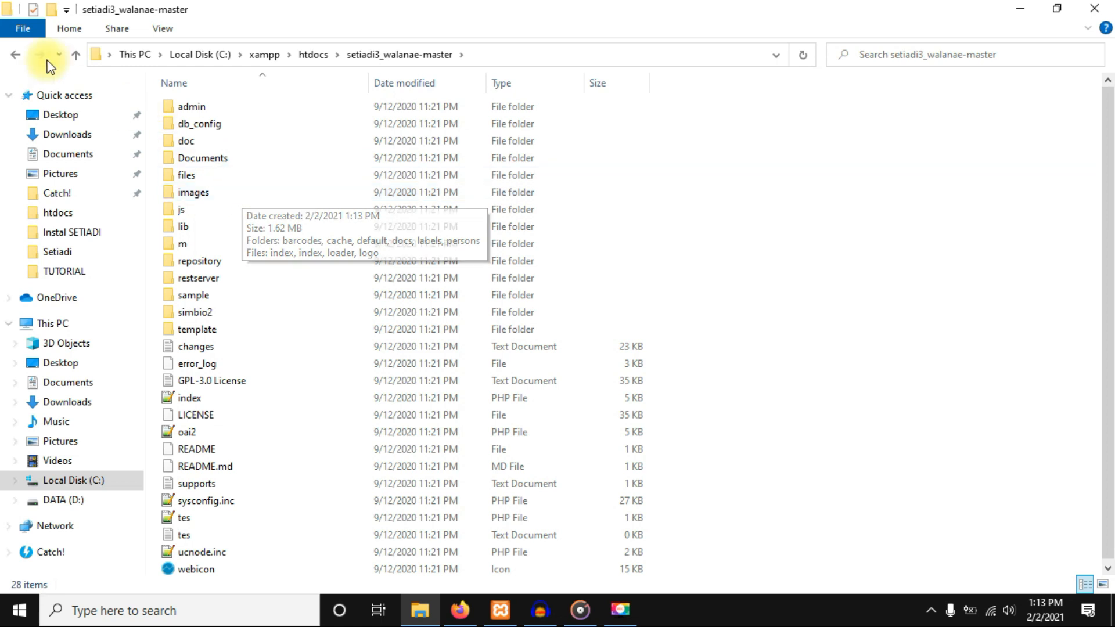
pyautogui.click(13, 54)
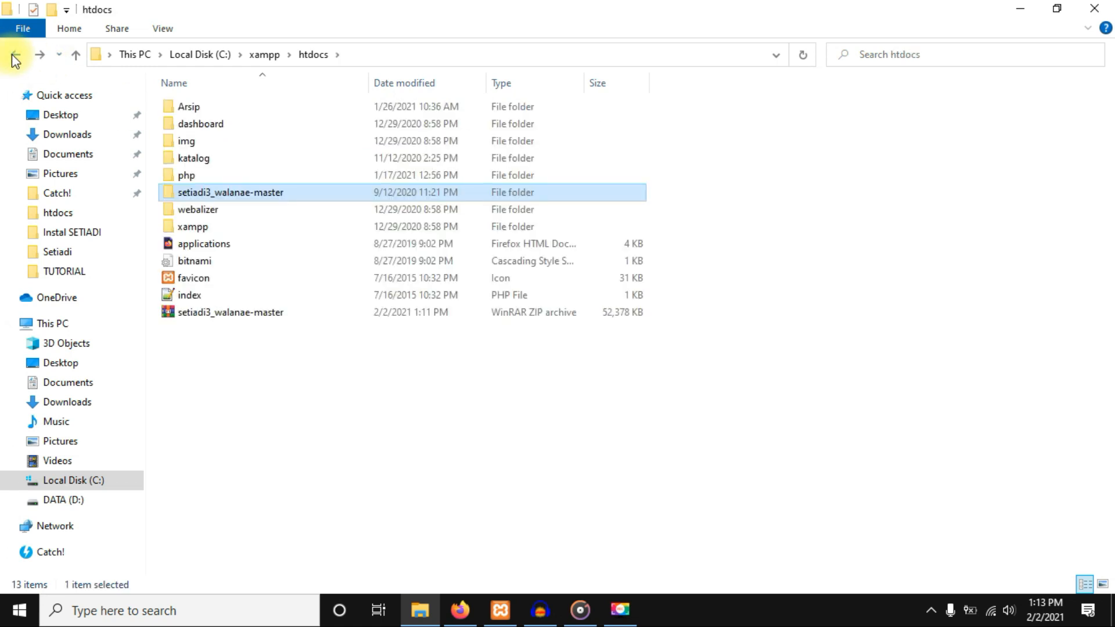
# Step: Rename the extracted setiadi3_walanae-master folder in htdocs to walanae
pyautogui.press('F2')
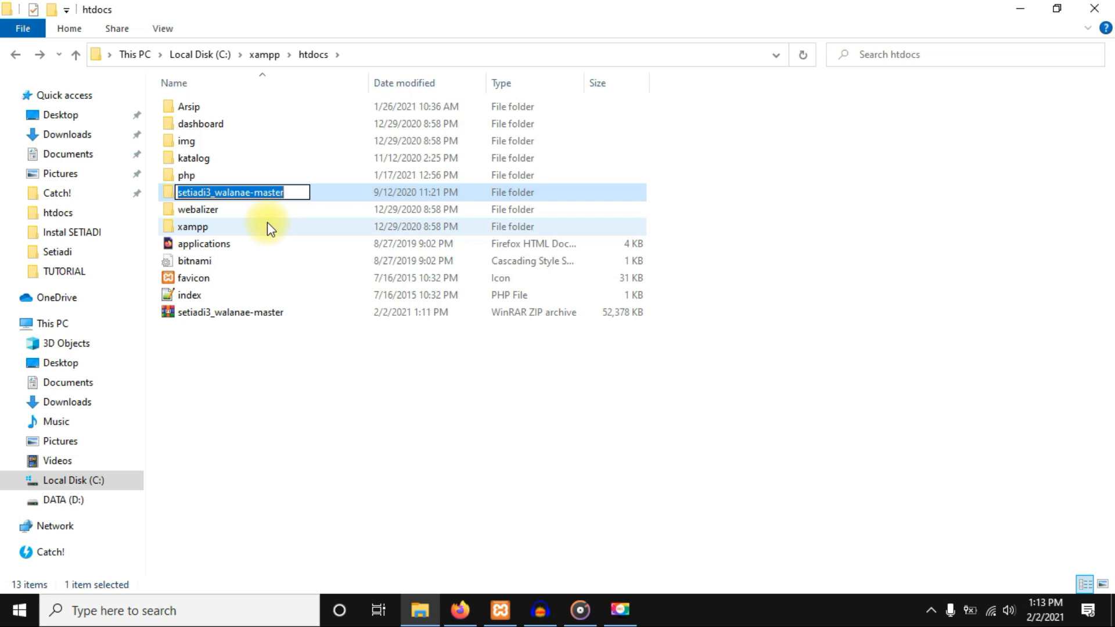
pyautogui.write('walanae')
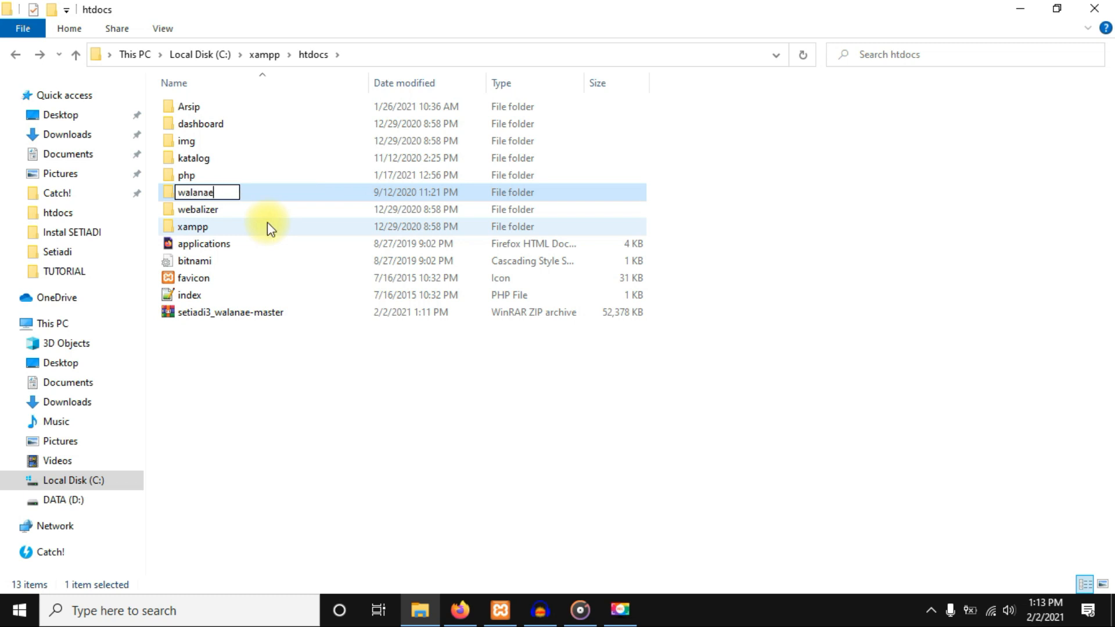
pyautogui.press('Return')
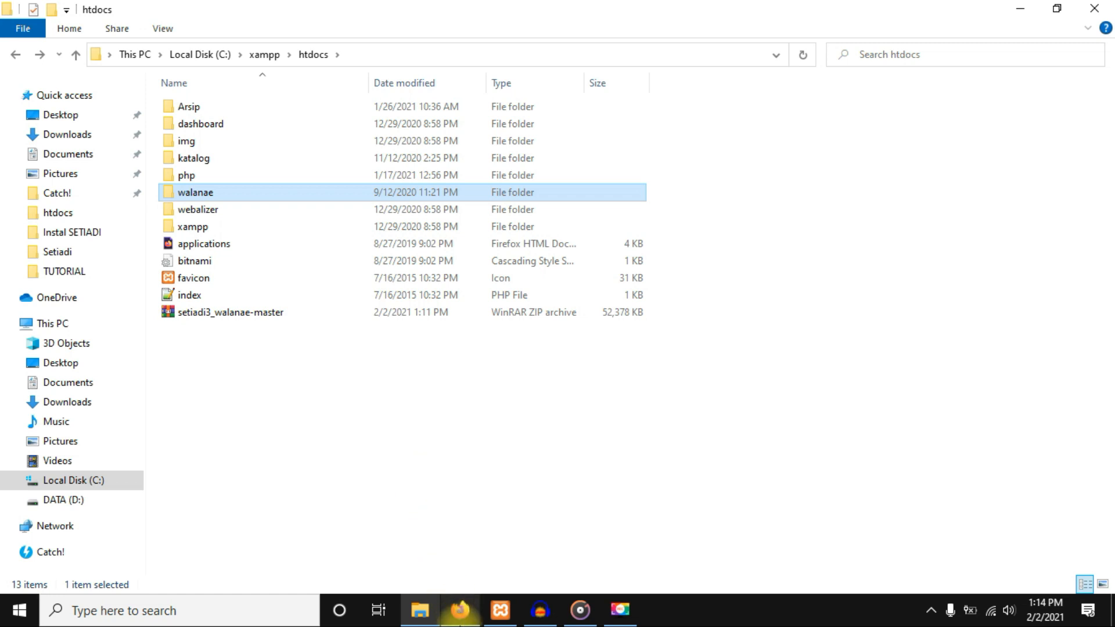
# Step: Switch to Firefox and open localhost/phpmyadmin/ in a new tab
pyautogui.click(461, 610)
pyautogui.click(738, 14)
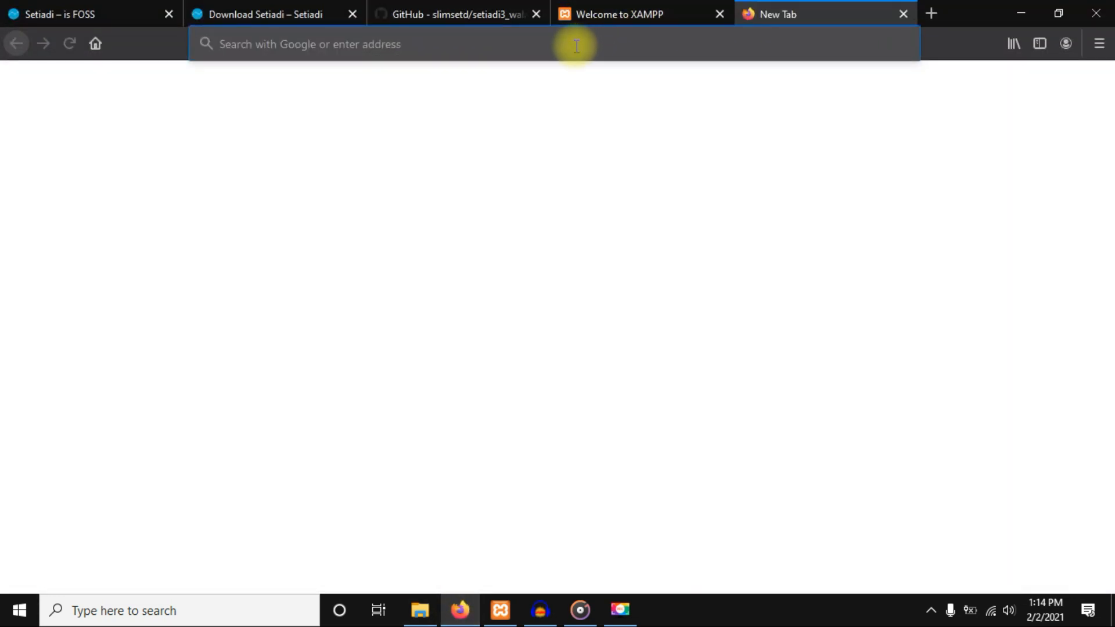
pyautogui.click(575, 45)
pyautogui.write('localhost/php')
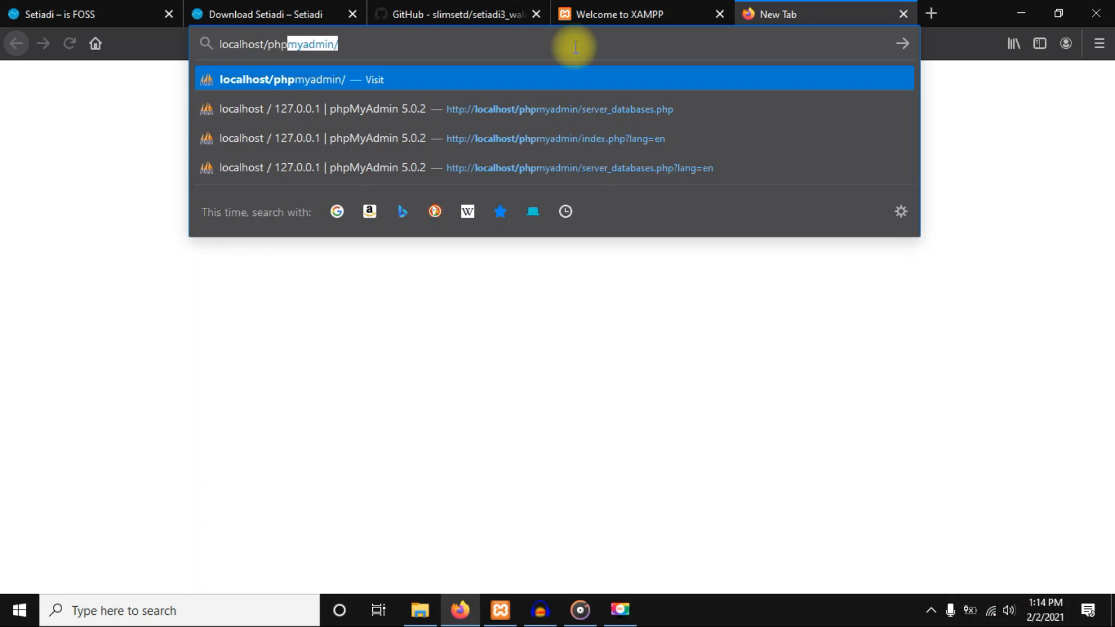
pyautogui.press('Return')
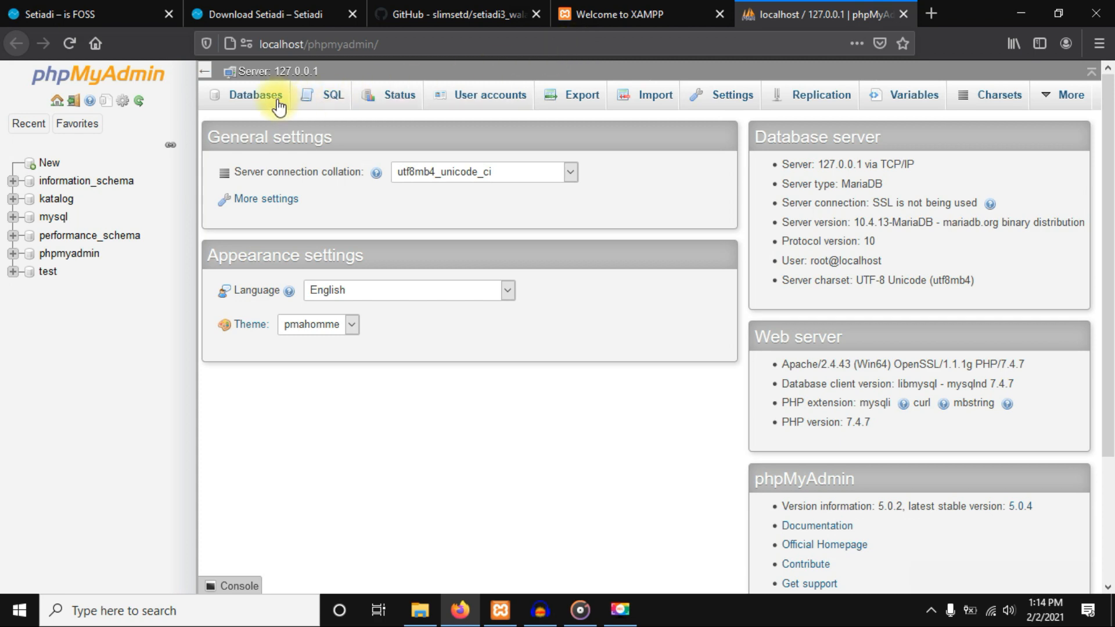
# Step: Create a database named db_walanae with the utf8mb4_general_ci collation and open it
pyautogui.click(253, 100)
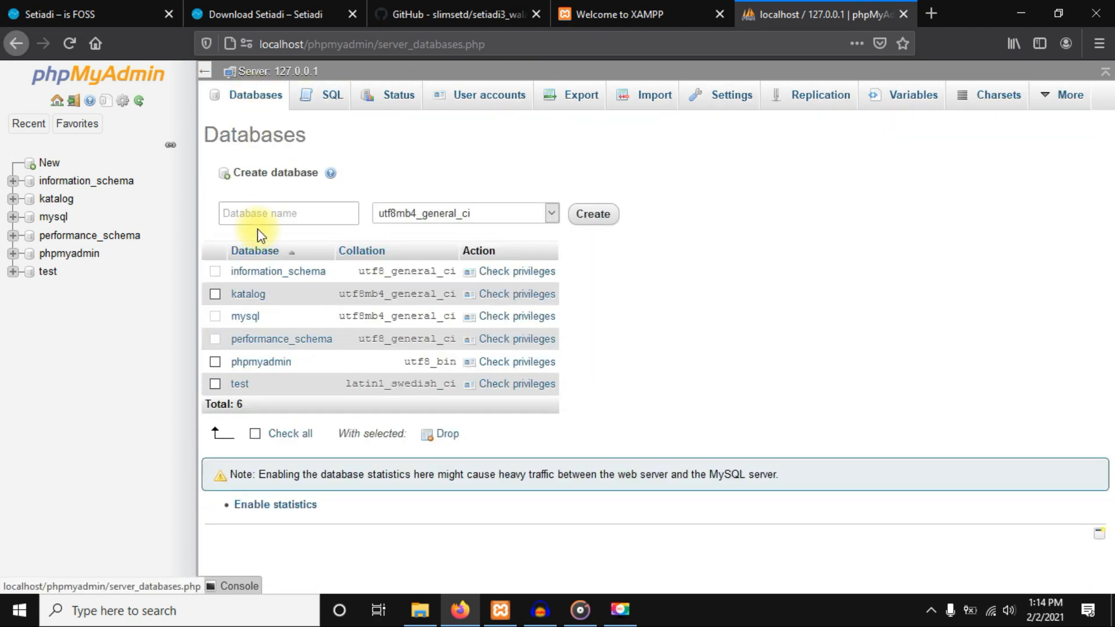
pyautogui.click(259, 216)
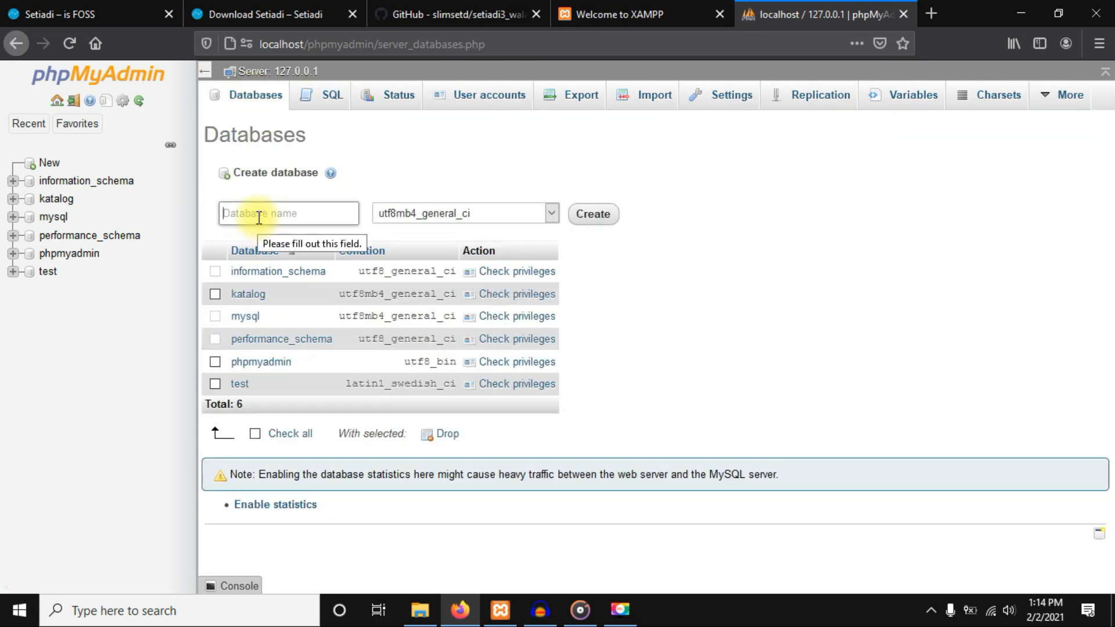
pyautogui.write('db_walanae')
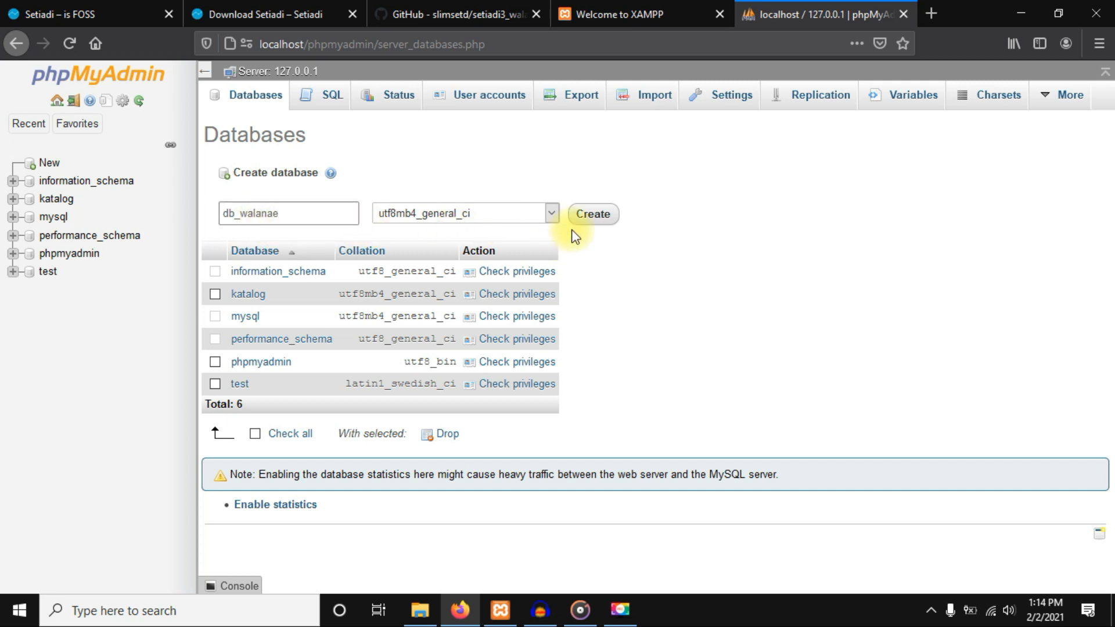
pyautogui.click(594, 216)
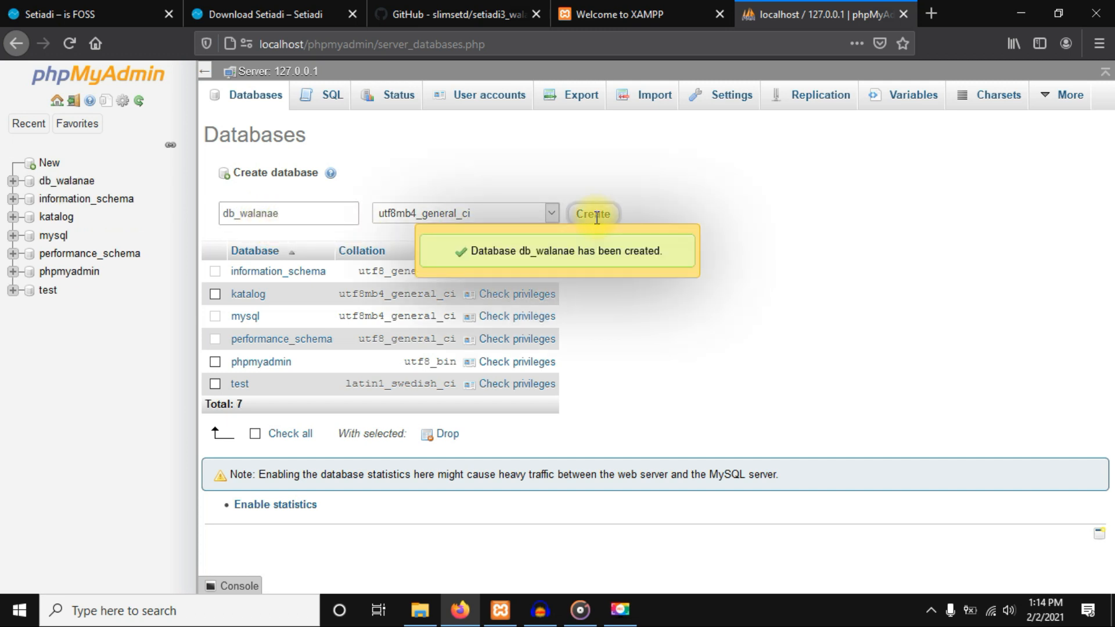
pyautogui.click(75, 181)
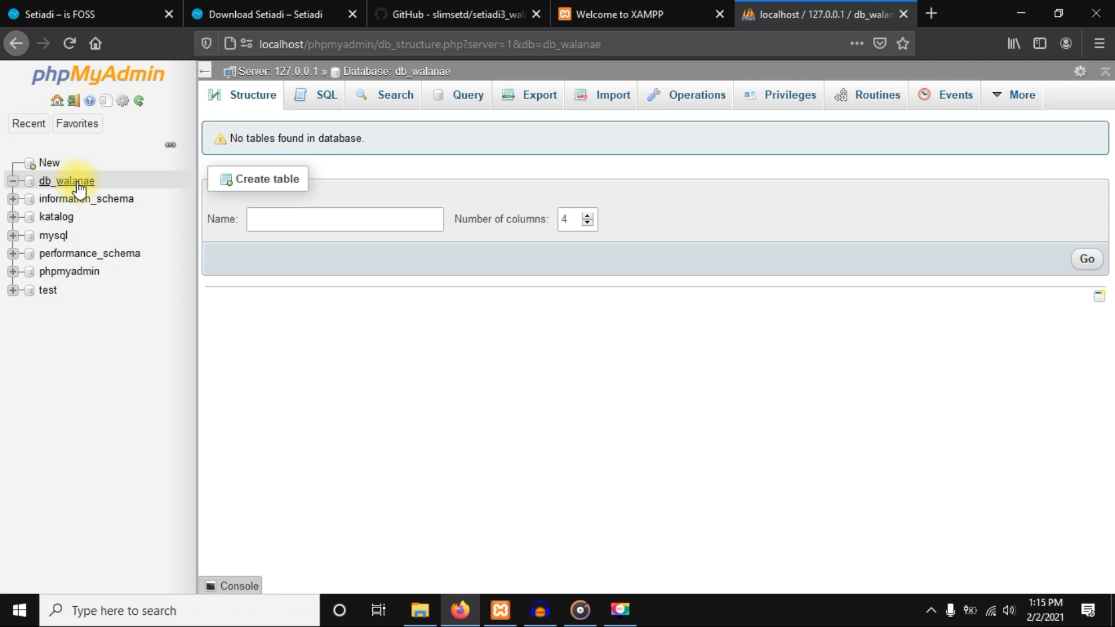
# Step: Switch to File Explorer and locate db_setiadiv3_update.sql in the walanae\files\backup folder
pyautogui.click(420, 609)
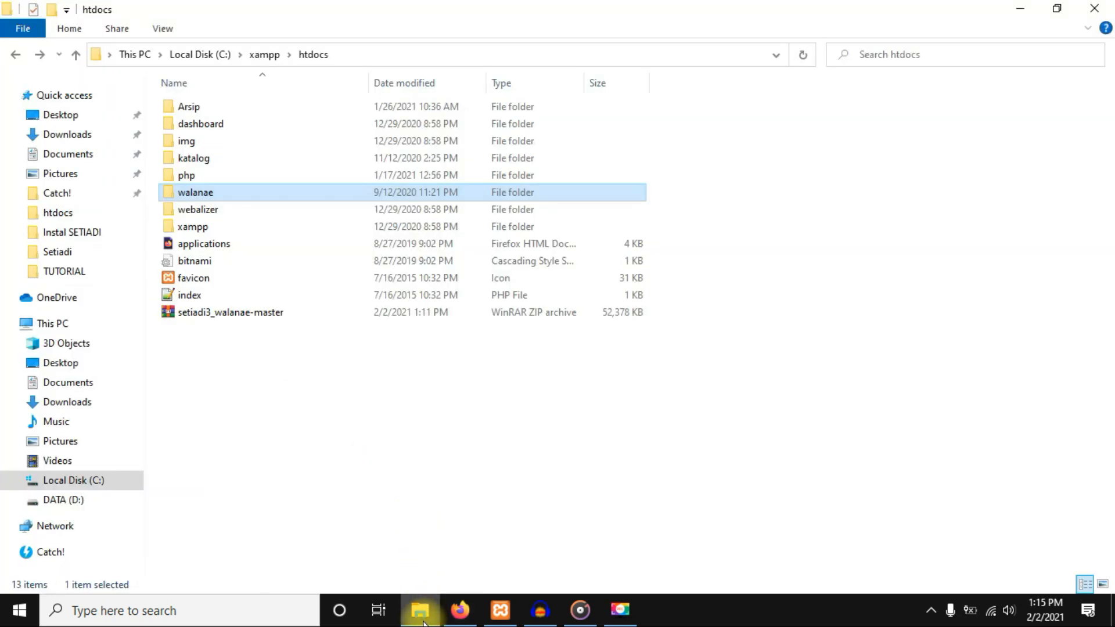
pyautogui.doubleClick(211, 193)
pyautogui.doubleClick(209, 176)
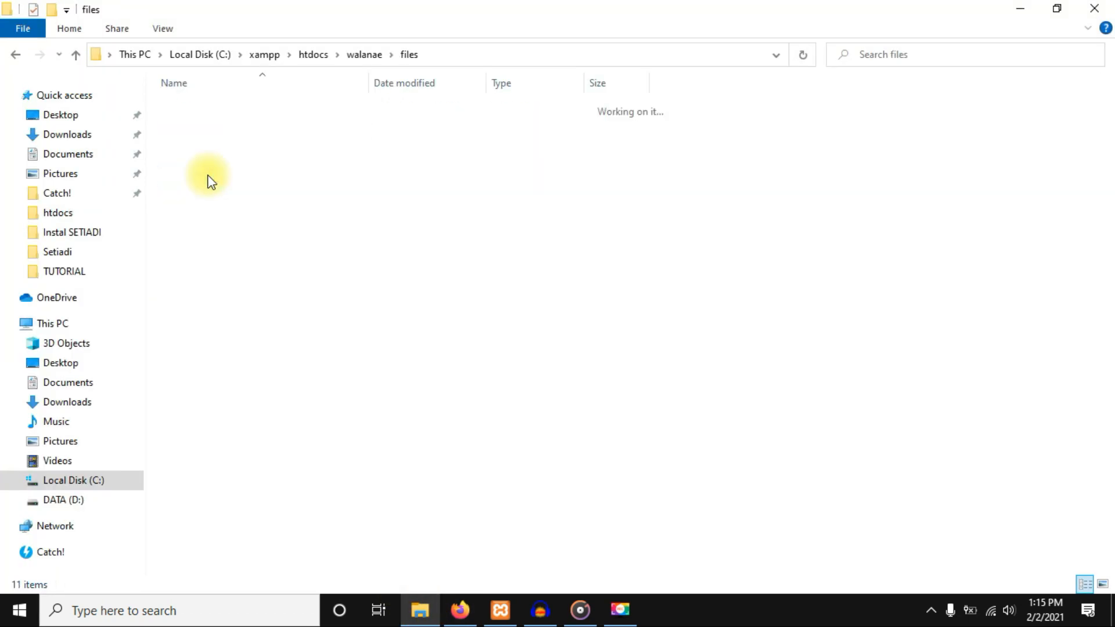
pyautogui.doubleClick(201, 106)
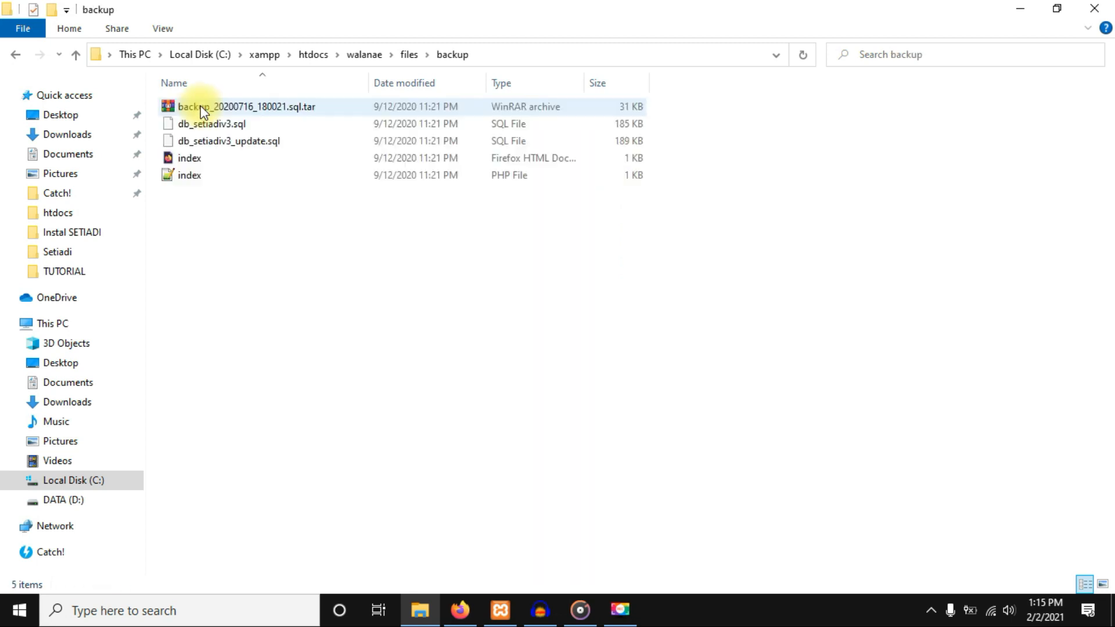
pyautogui.click(200, 123)
pyautogui.click(197, 142)
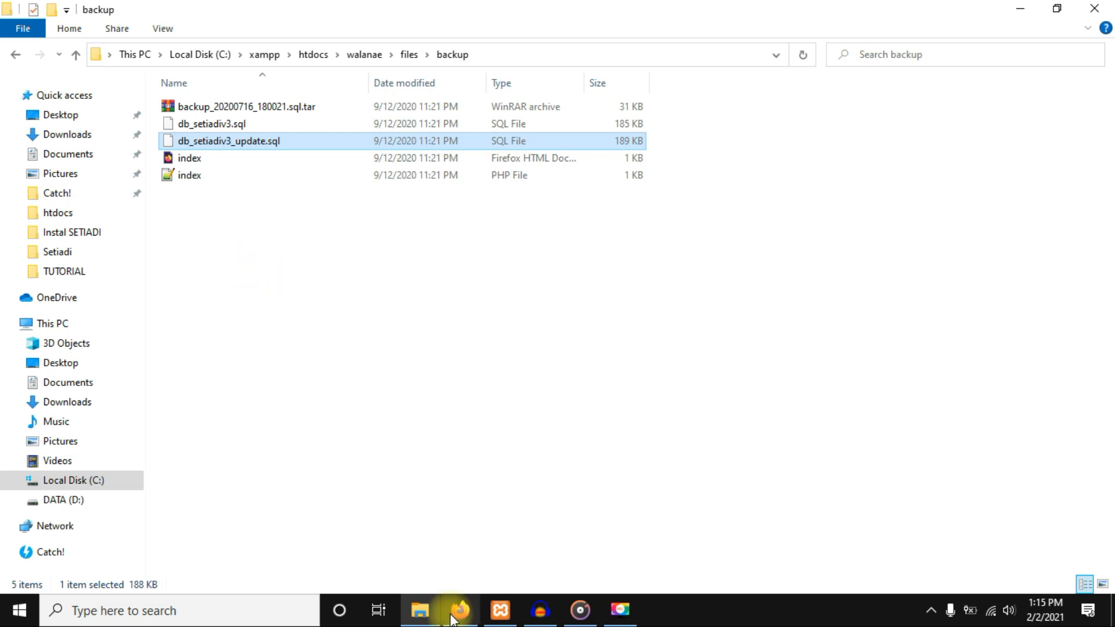
# Step: Switch back to phpMyAdmin in Firefox and open the import page for the db_walanae database
pyautogui.hotkey('alt', 'Tab')
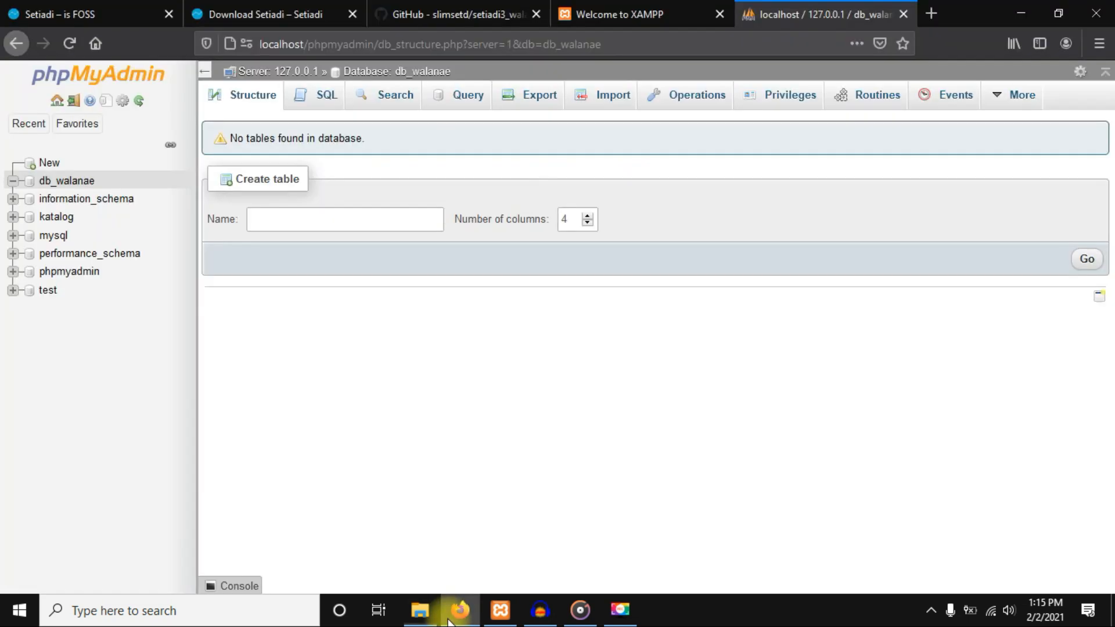
pyautogui.click(68, 183)
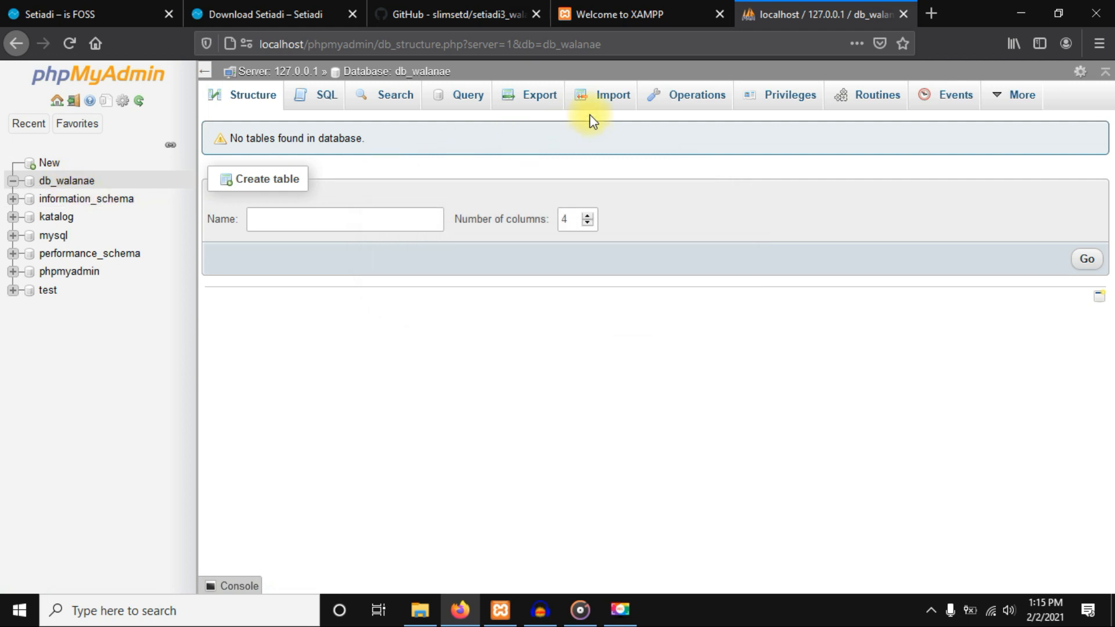
pyautogui.click(603, 96)
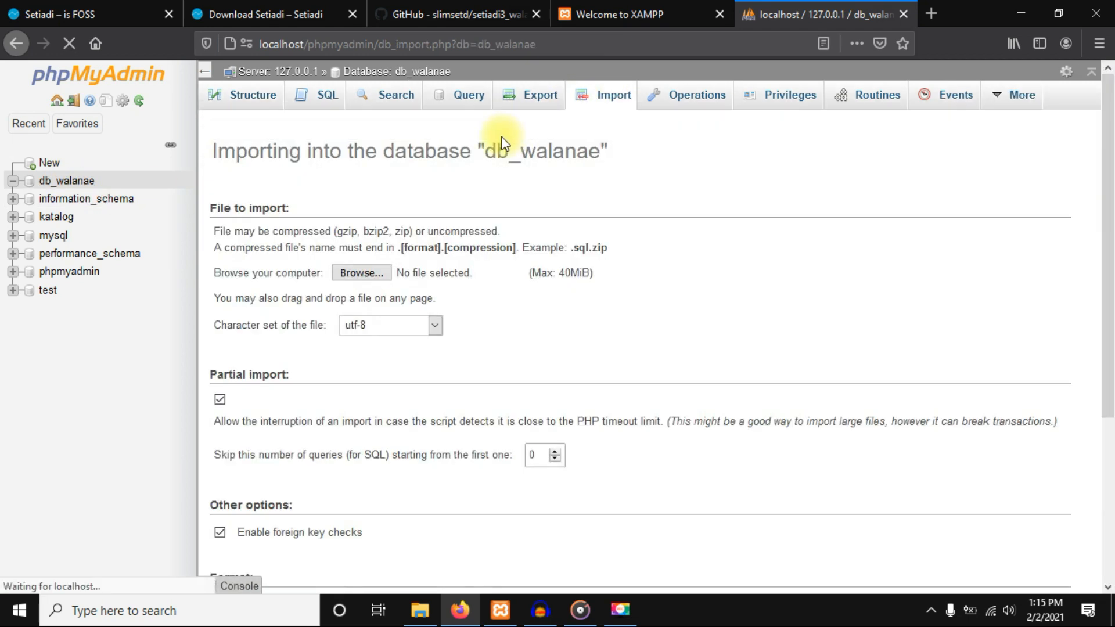
# Step: Choose db_setiadiv3_update.sql from C:\xampp\htdocs\walanae\files\backup as the file to import
pyautogui.click(357, 278)
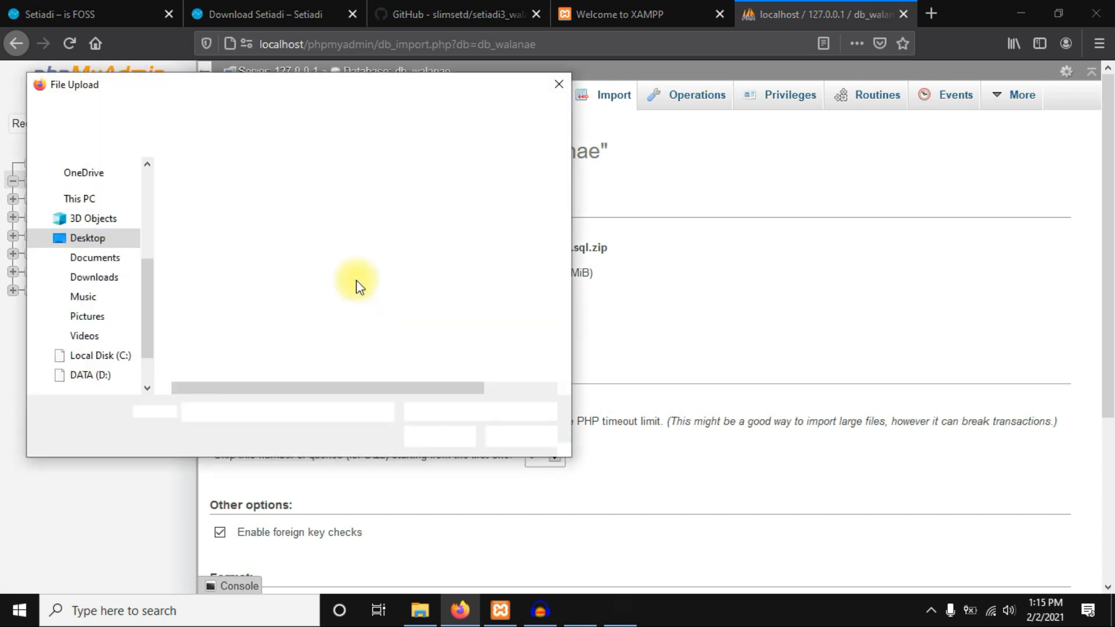
pyautogui.click(103, 358)
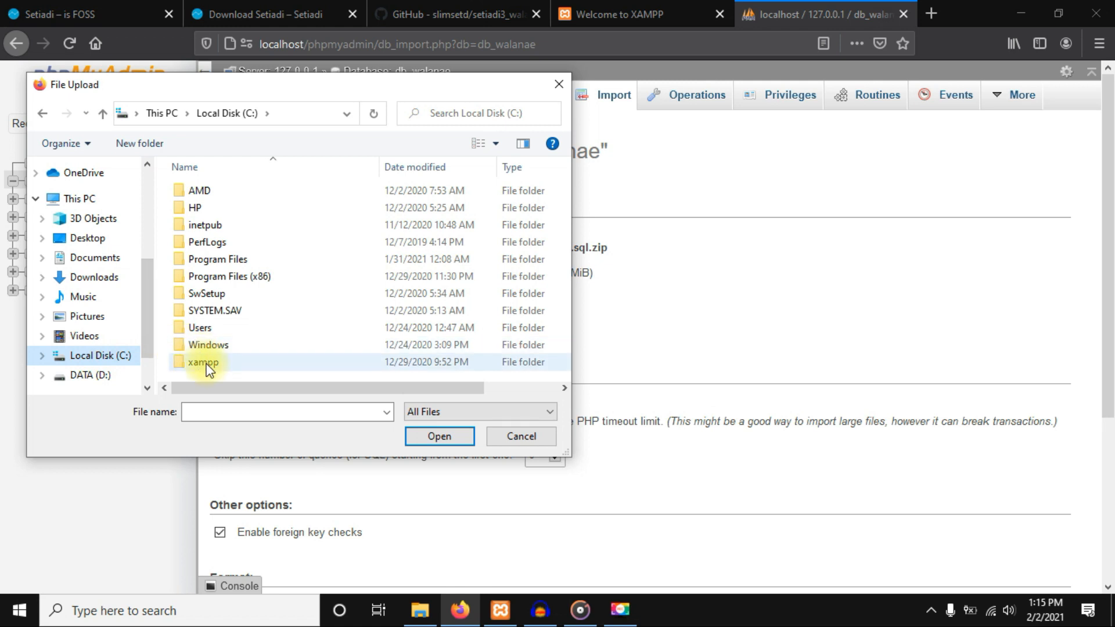
pyautogui.doubleClick(206, 365)
pyautogui.click(201, 280)
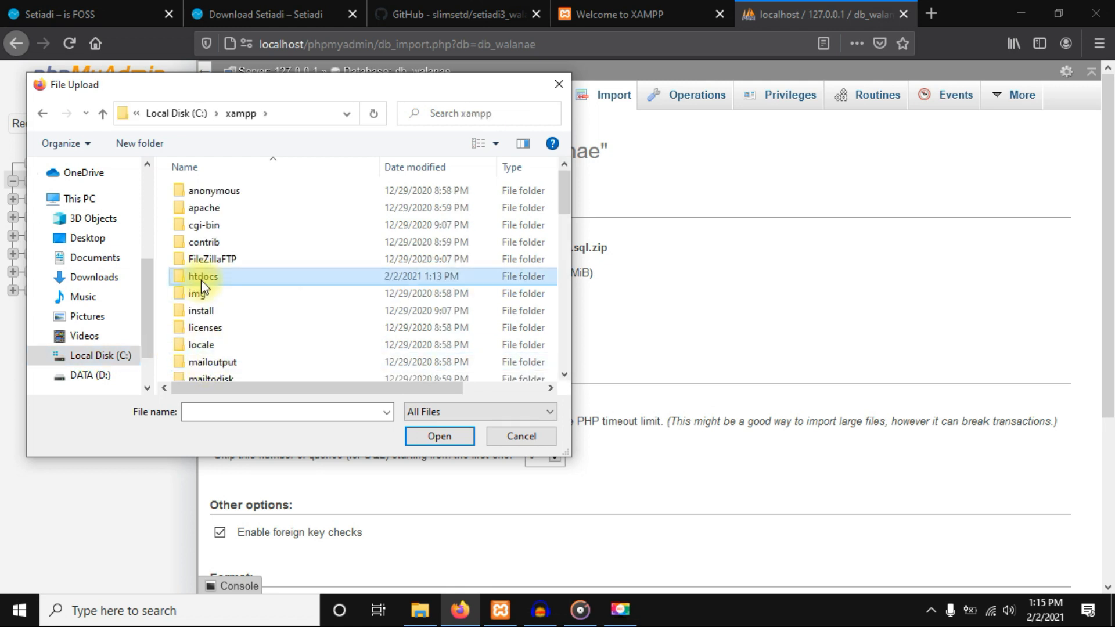
pyautogui.doubleClick(201, 280)
pyautogui.doubleClick(200, 276)
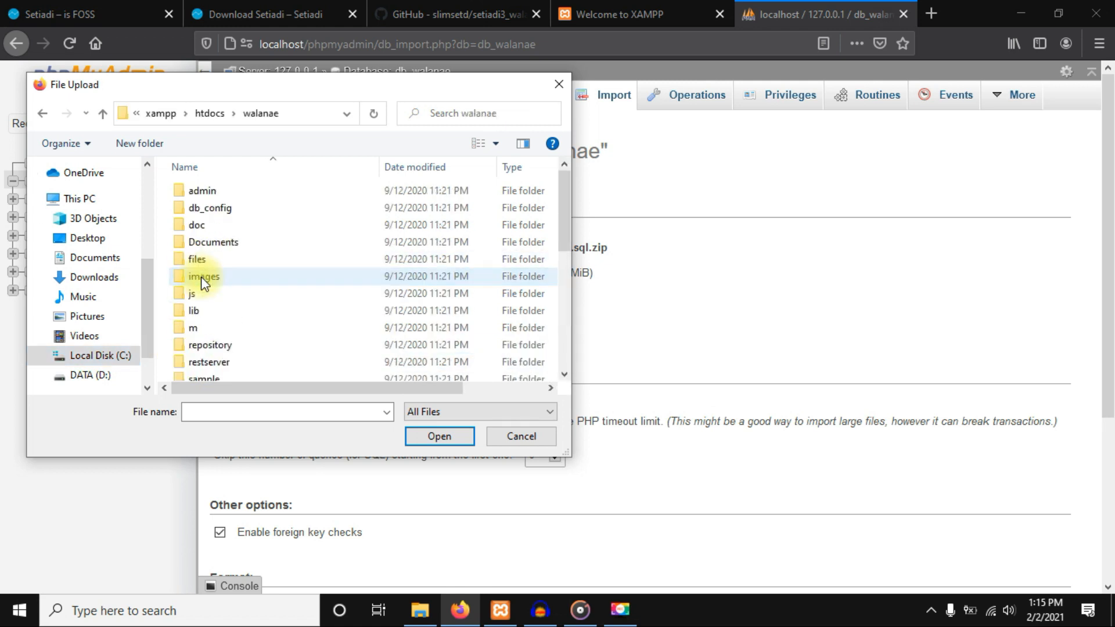
pyautogui.doubleClick(200, 259)
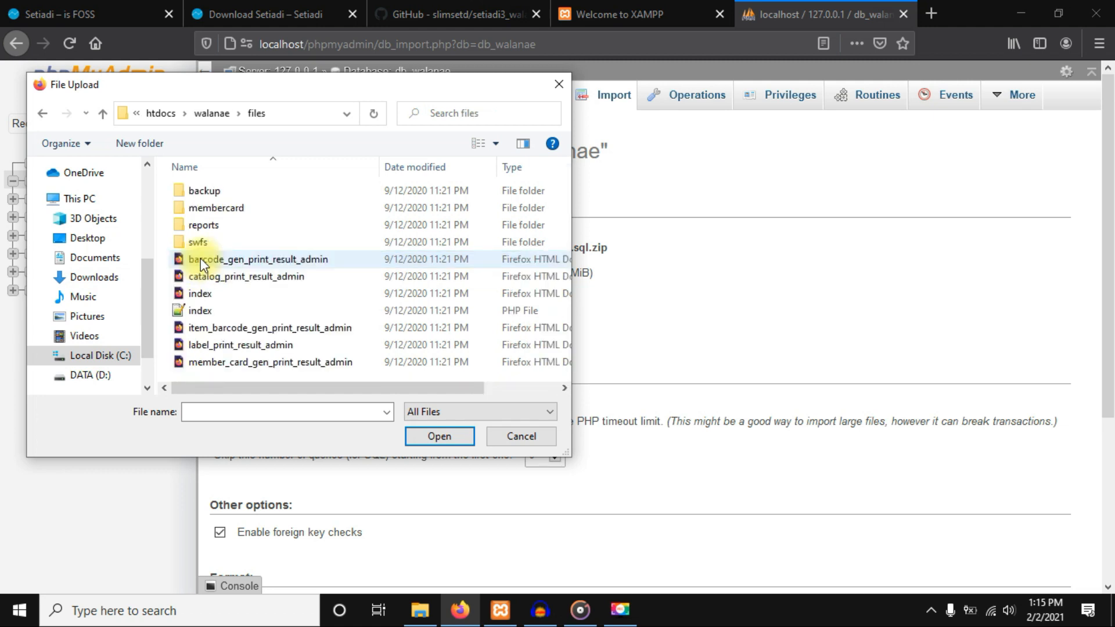
pyautogui.doubleClick(201, 190)
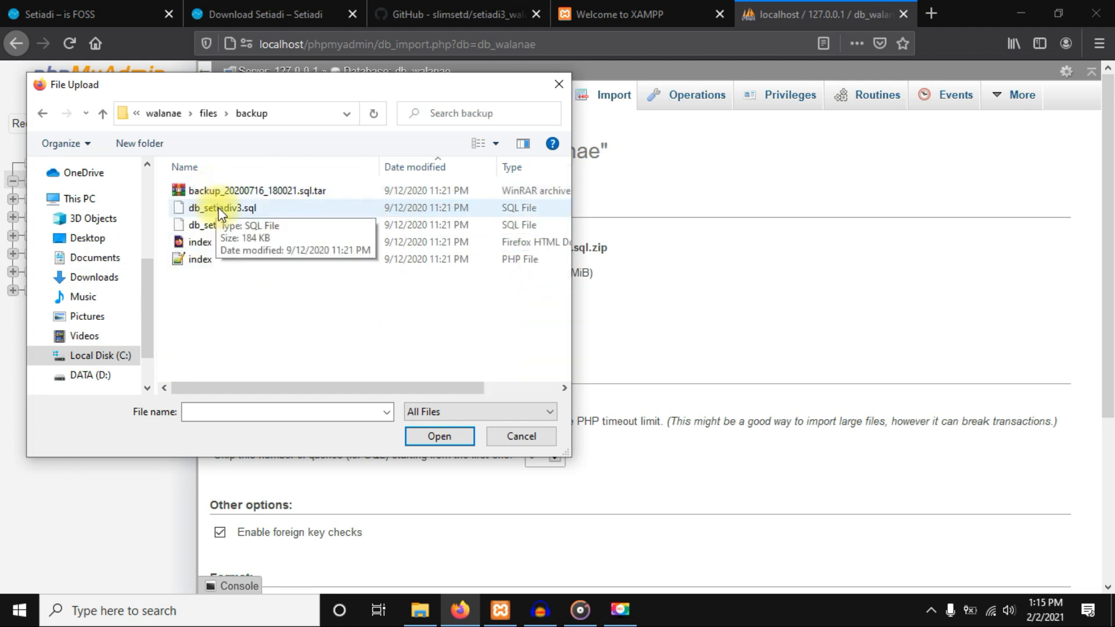
pyautogui.click(220, 210)
pyautogui.click(219, 227)
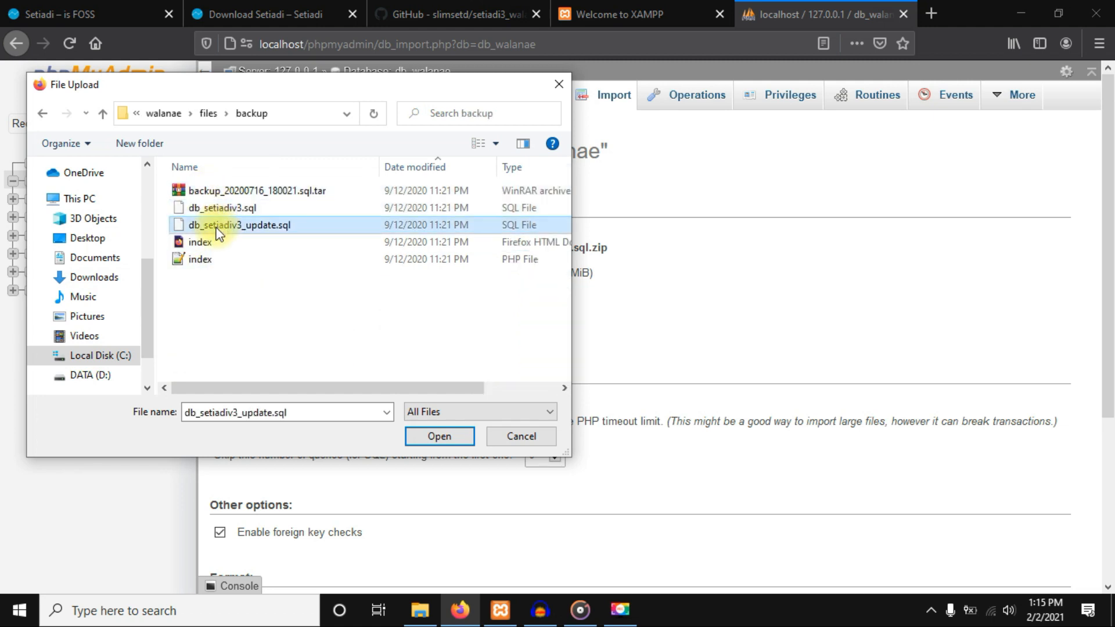
pyautogui.click(441, 433)
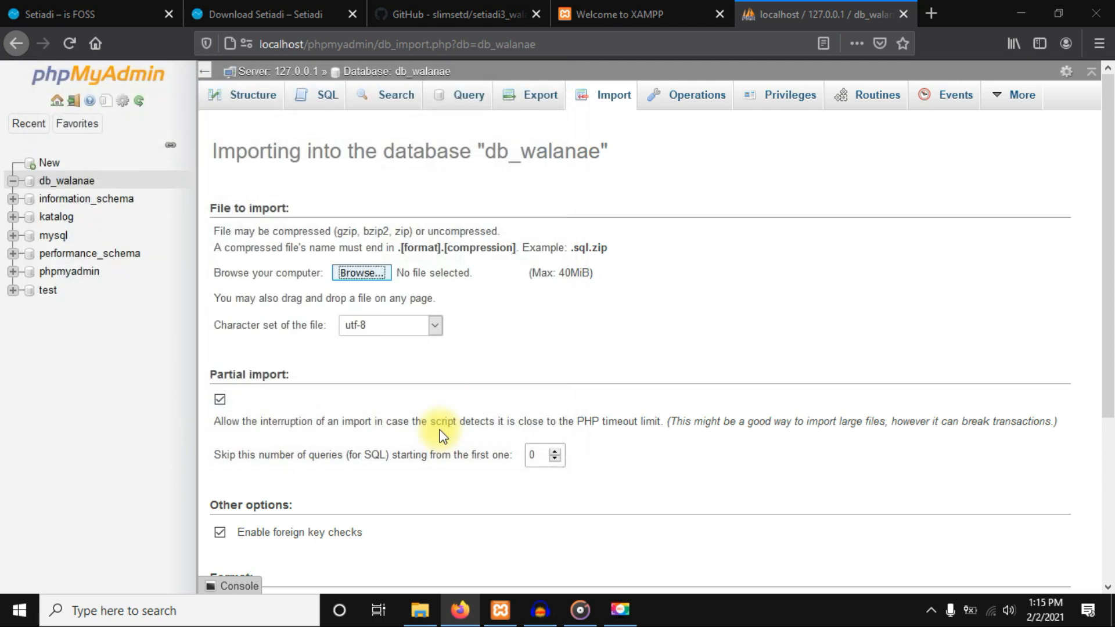
# Step: Run the SQL import into db_walanae and display the database's table list
pyautogui.scroll(-5, 876, 480)
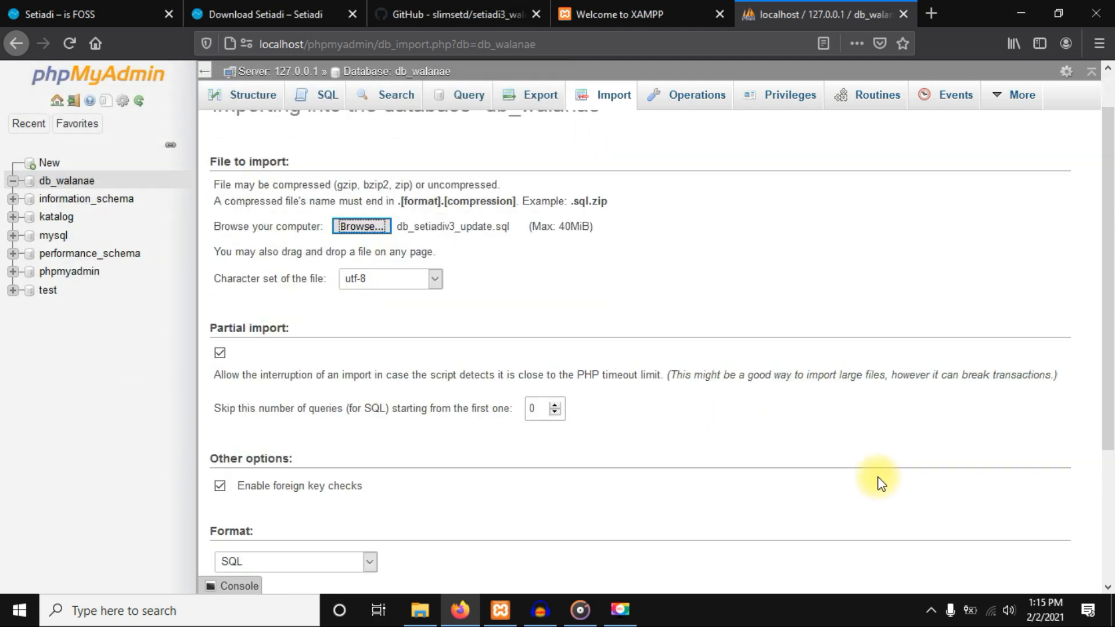
pyautogui.click(1055, 548)
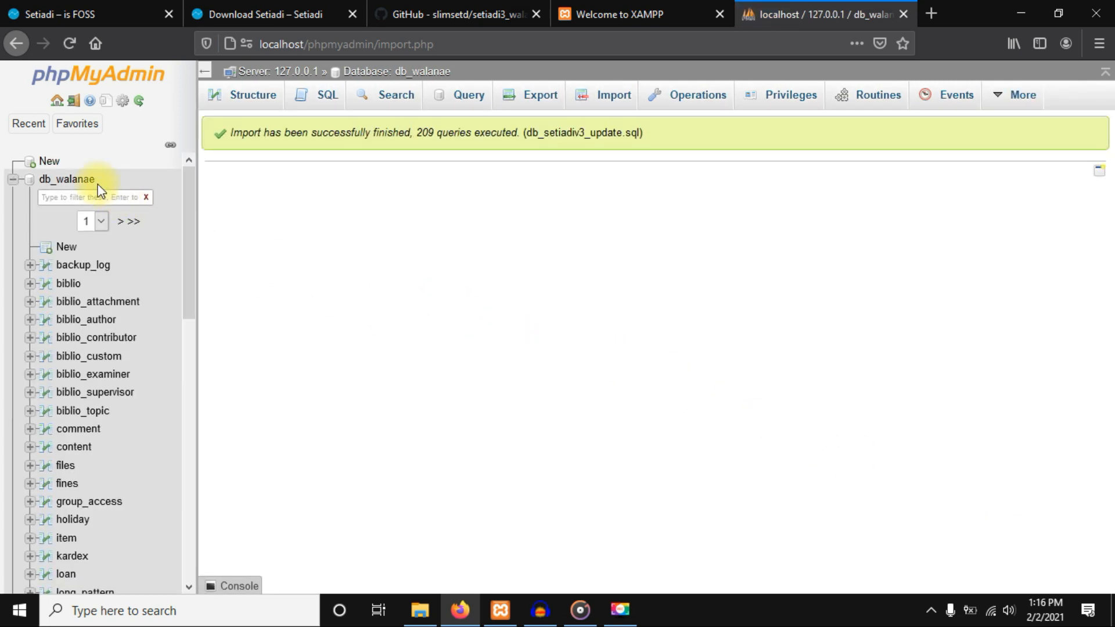
pyautogui.click(70, 180)
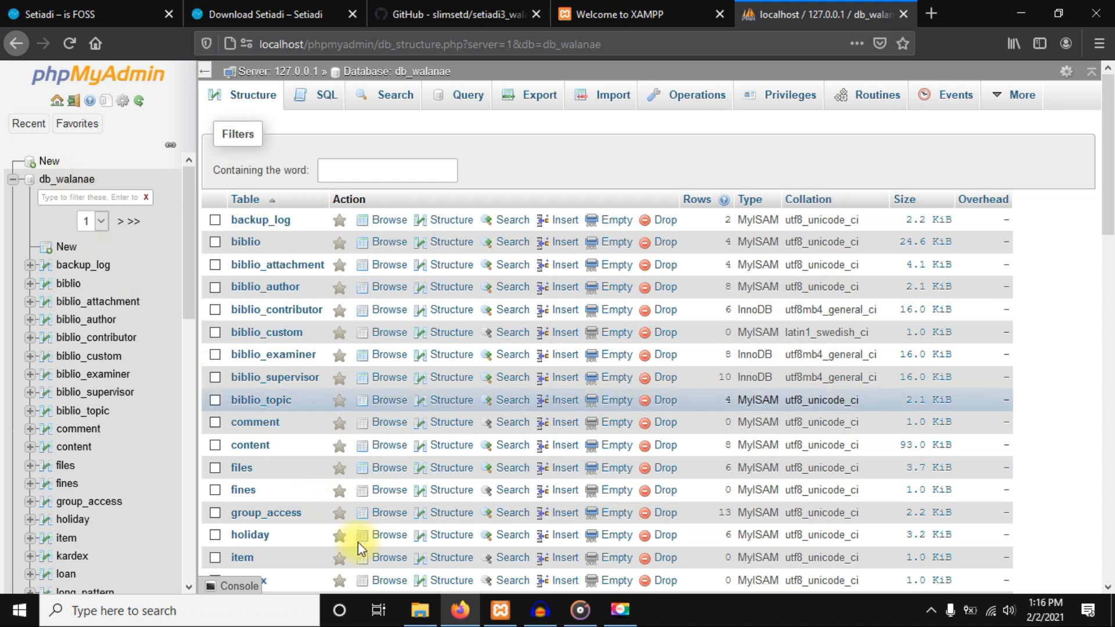
# Step: Switch to File Explorer and open sysconfig.local.inc.php from the walanae\db_config folder in Notepad++
pyautogui.click(419, 610)
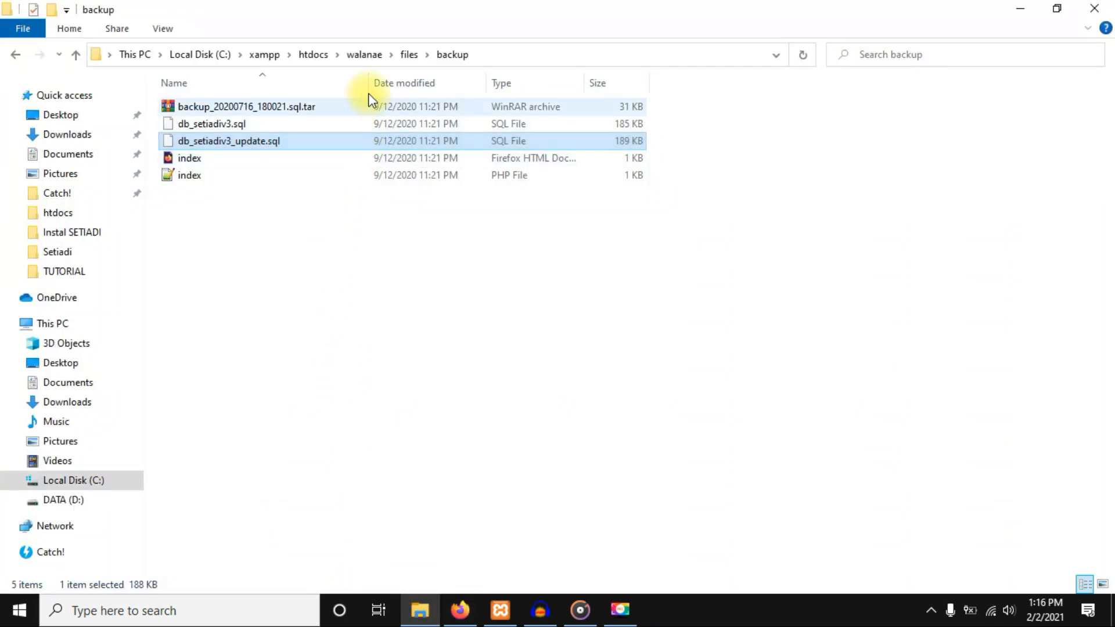
pyautogui.click(365, 54)
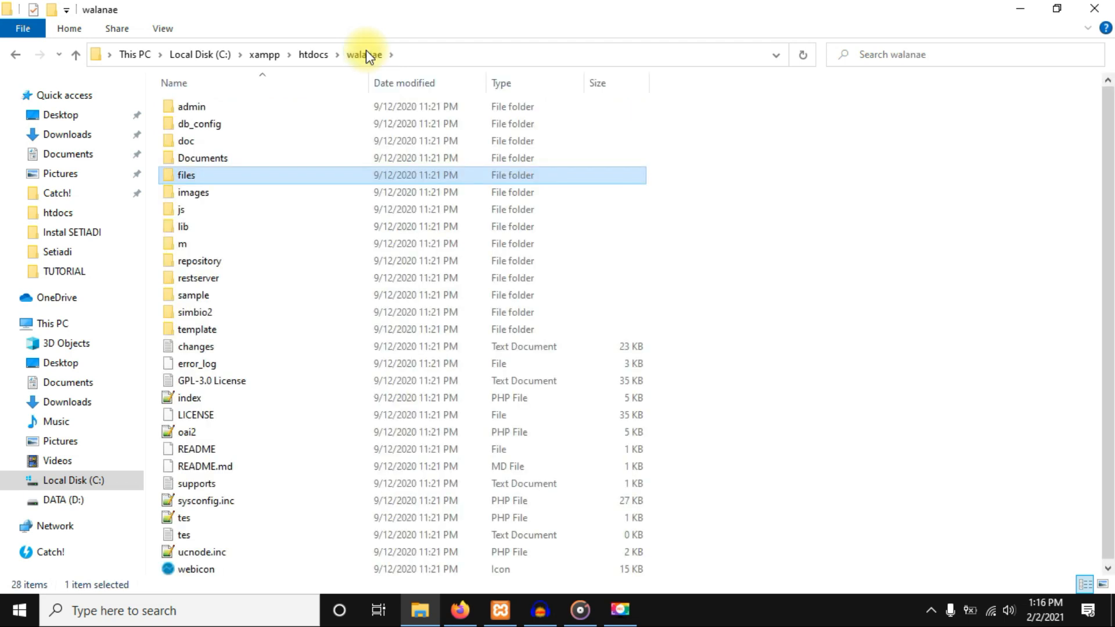
pyautogui.click(366, 53)
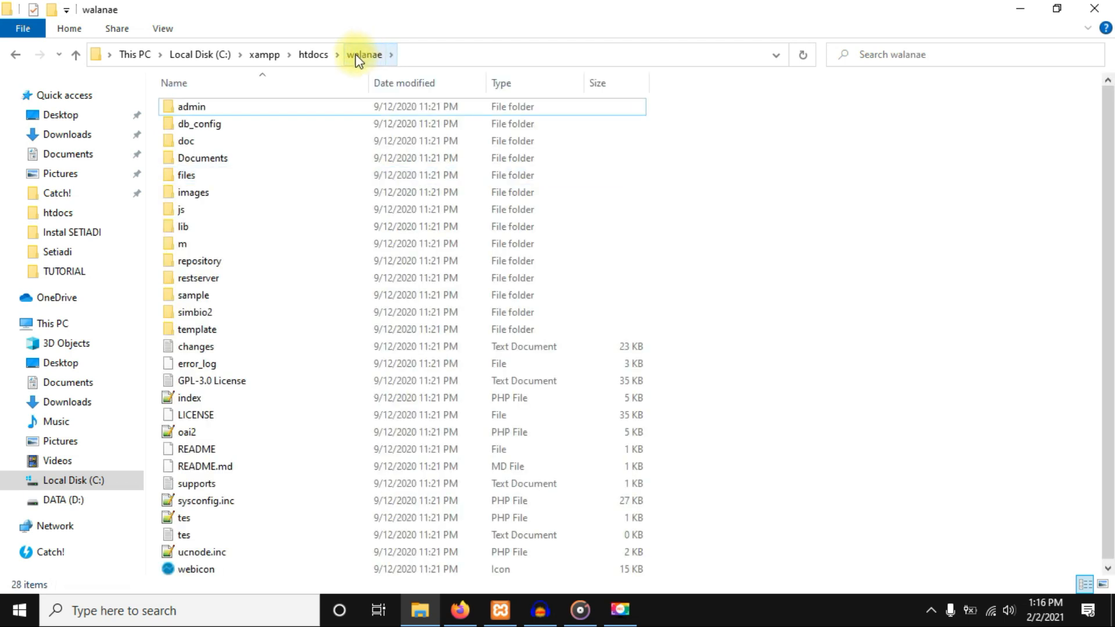
pyautogui.doubleClick(209, 124)
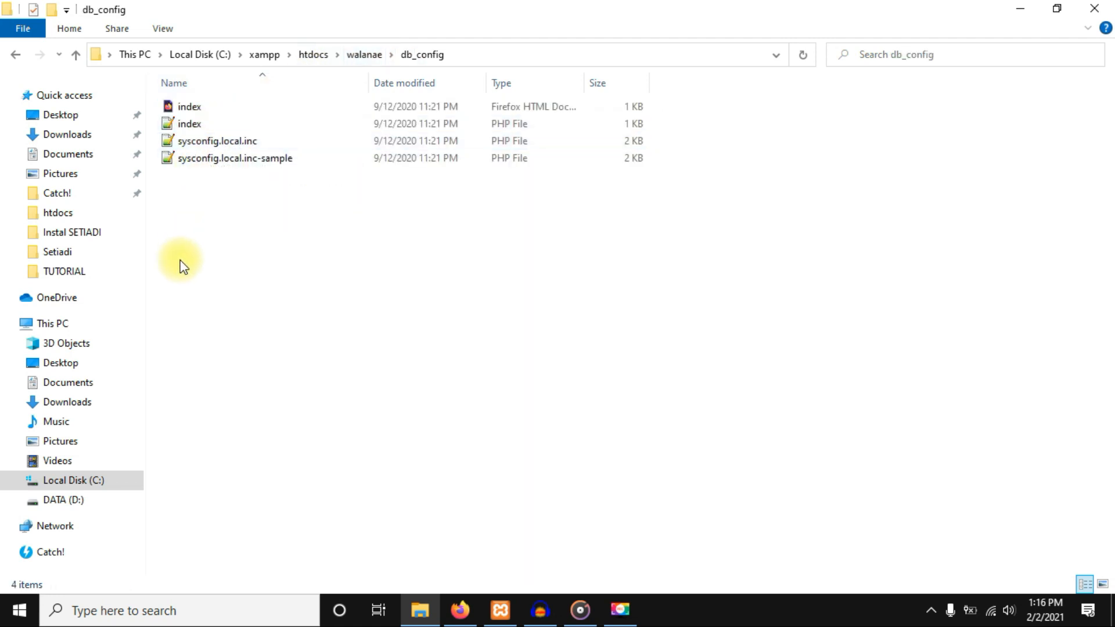
pyautogui.doubleClick(193, 143)
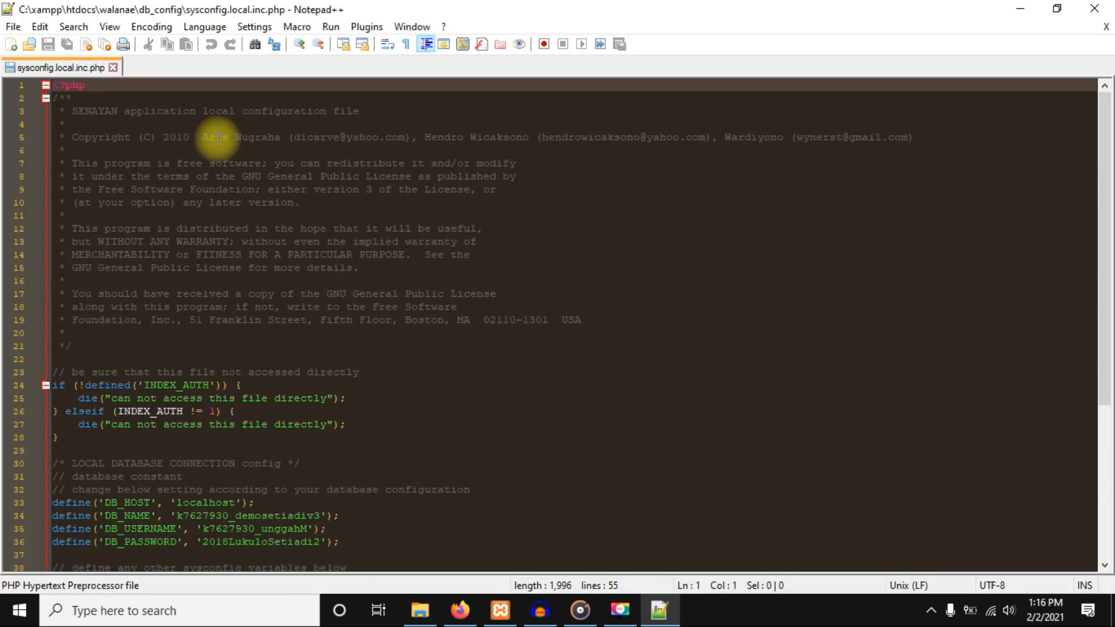
# Step: Set the DB_NAME constant in the local database connection config to db_walanae
pyautogui.scroll(-3, 369, 342)
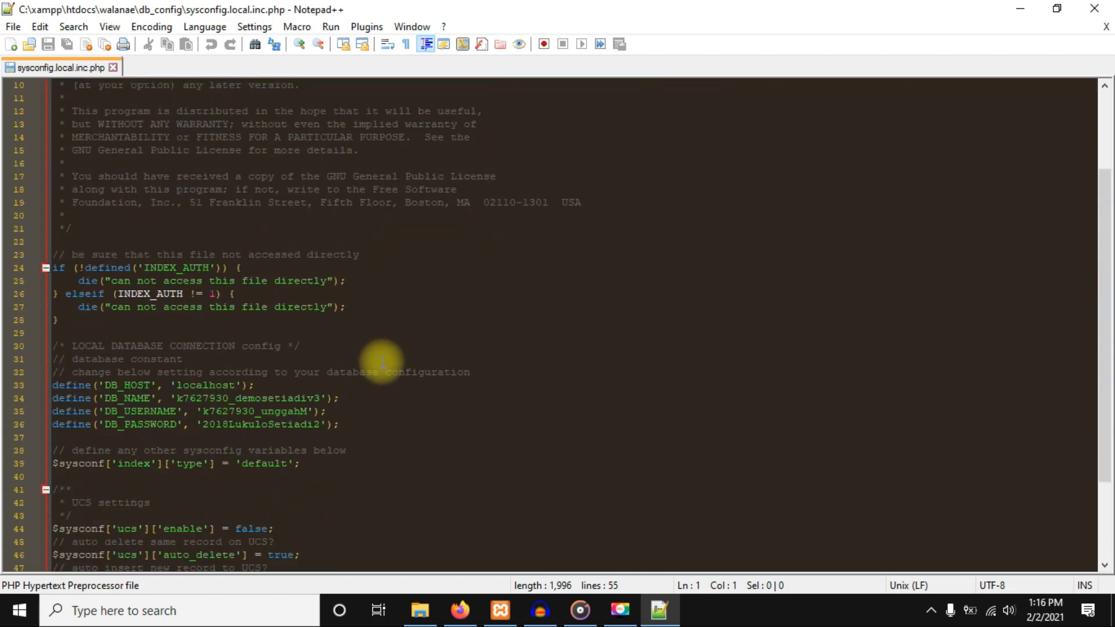
pyautogui.click(177, 398)
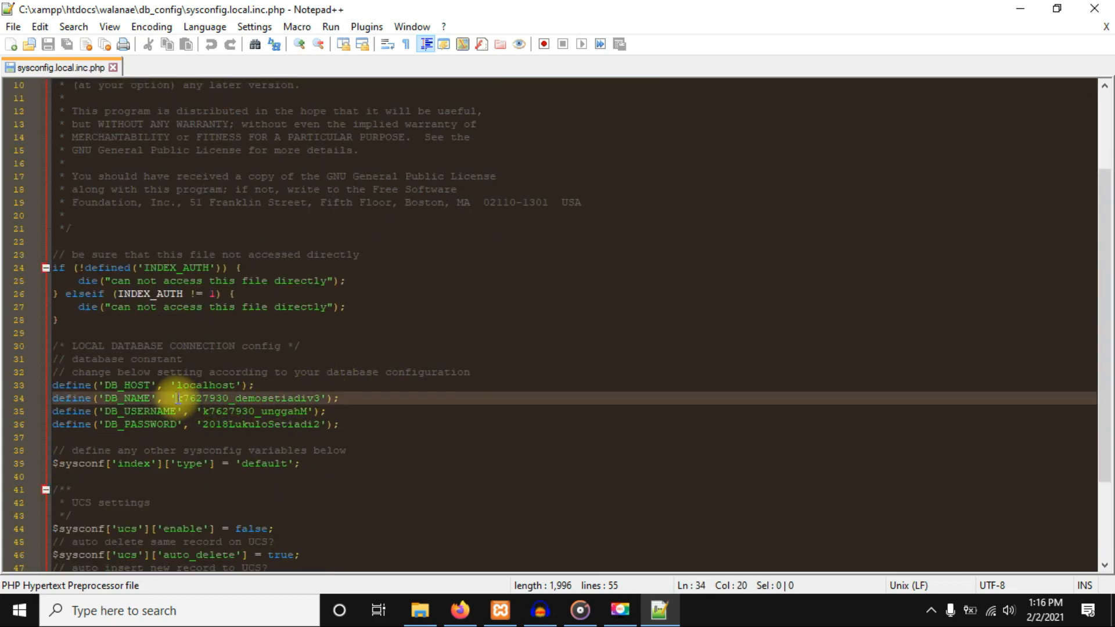
pyautogui.keyDown('shift'); pyautogui.click(320, 398); pyautogui.keyUp('shift')
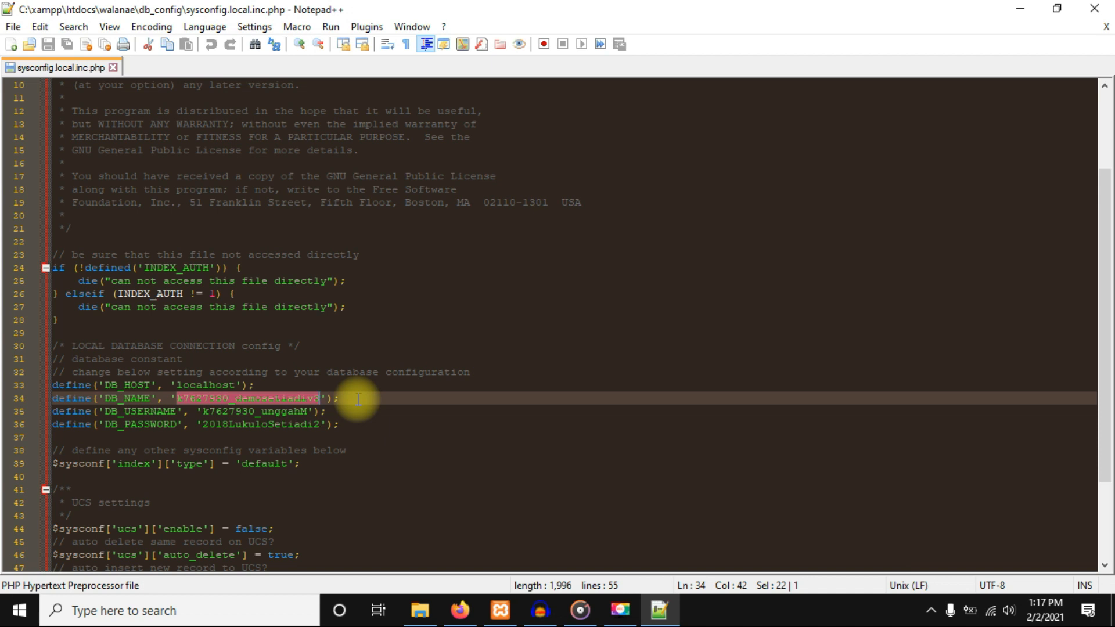
pyautogui.write('db_wal')
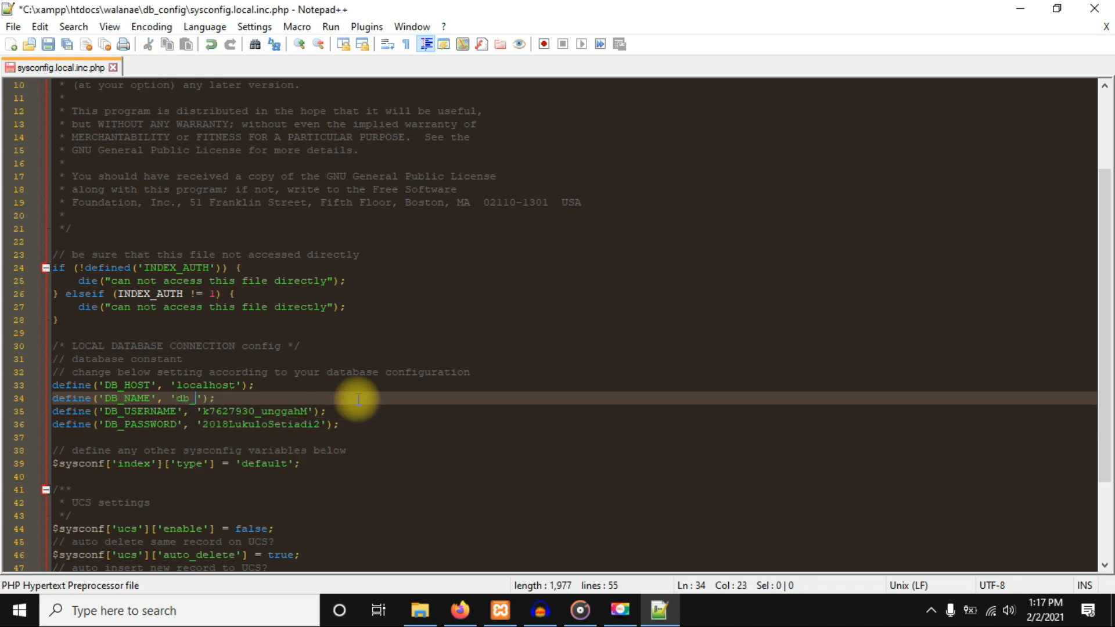
pyautogui.write('anae')
# Step: Set the DB_USERNAME constant in the database connection config to root
pyautogui.click(202, 411)
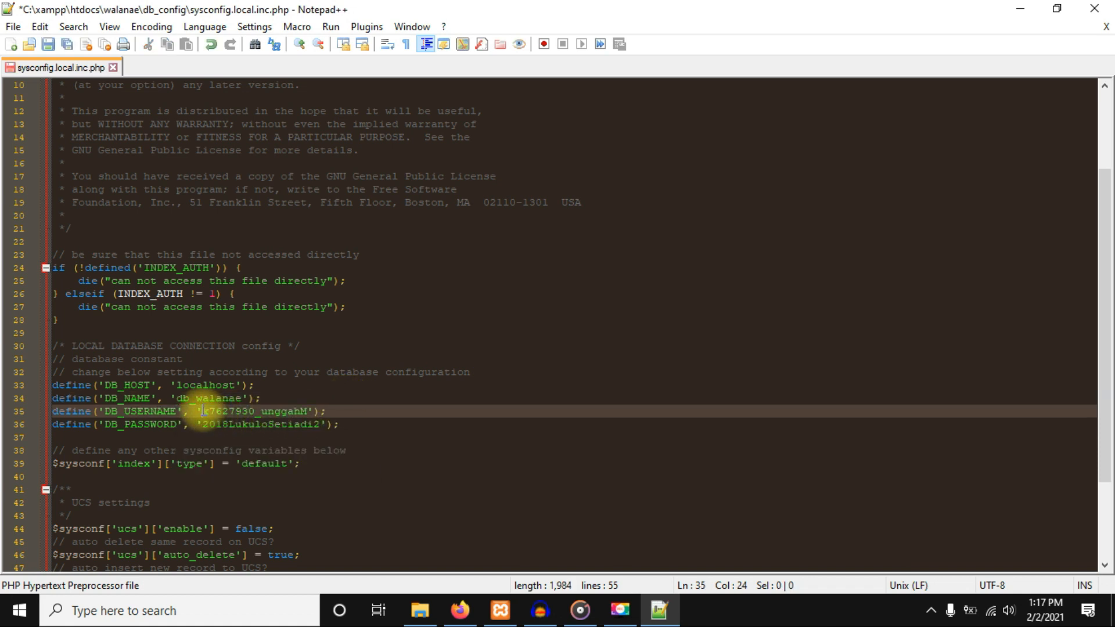
pyautogui.keyDown('shift'); pyautogui.click(305, 412); pyautogui.keyUp('shift')
pyautogui.write('root')
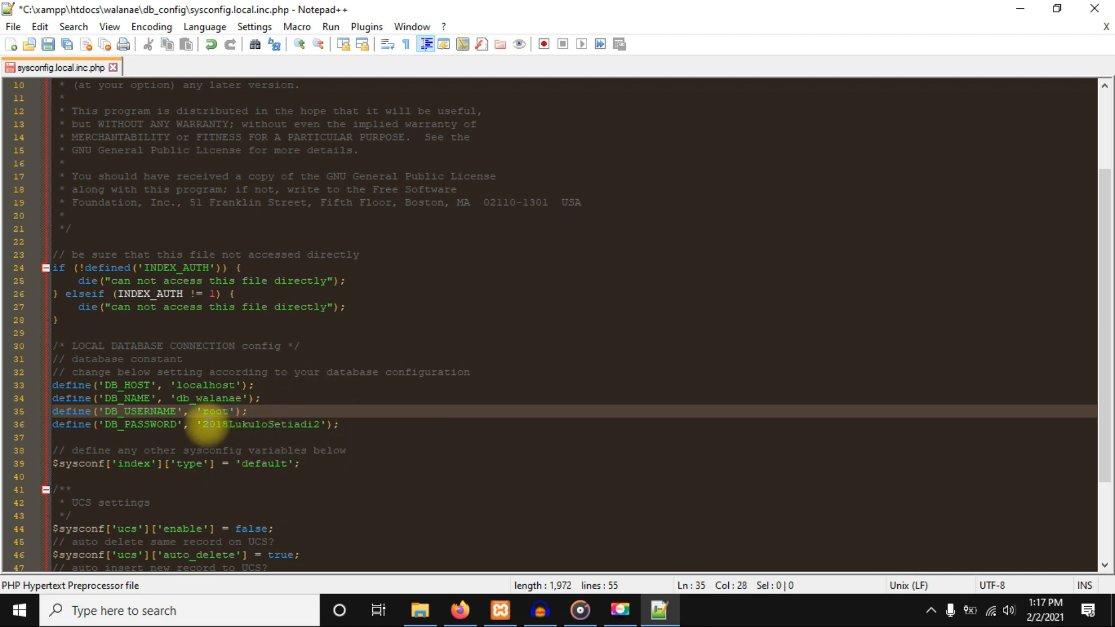
# Step: Clear the DB_PASSWORD value in the local database connection config, then save and close the file
pyautogui.click(204, 424)
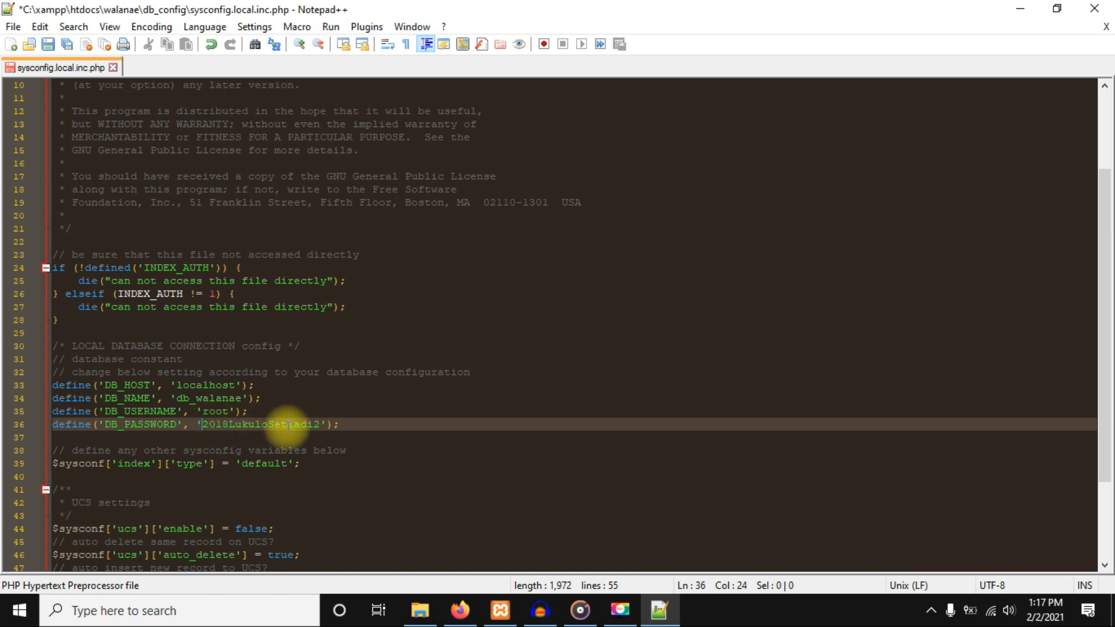
pyautogui.keyDown('shift'); pyautogui.click(321, 424); pyautogui.keyUp('shift')
pyautogui.press('BackSpace')
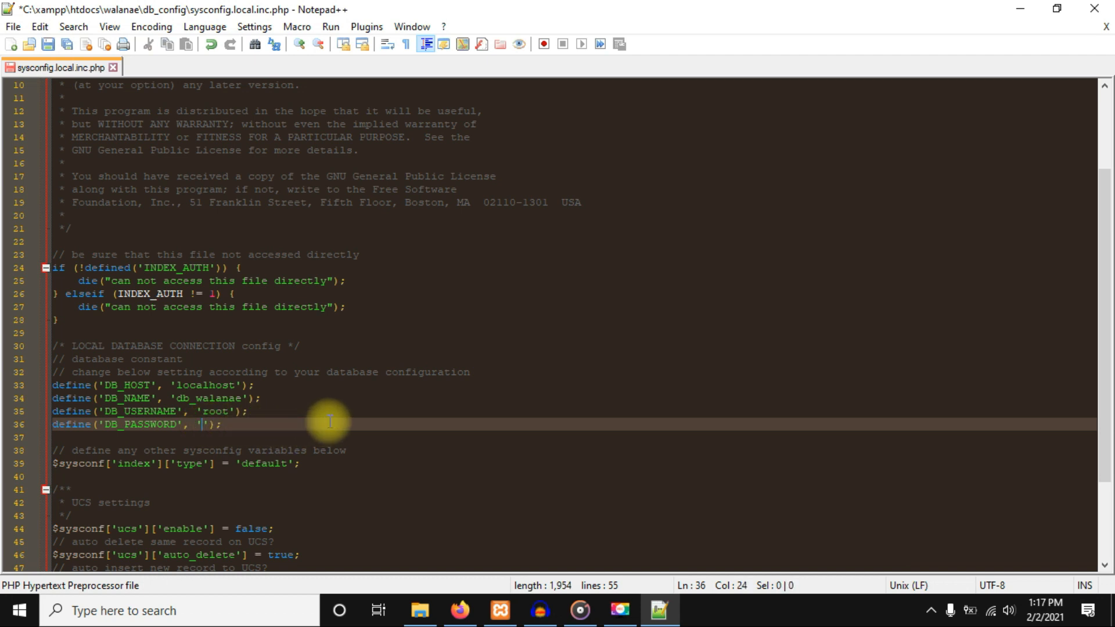
pyautogui.click(48, 44)
pyautogui.click(1094, 8)
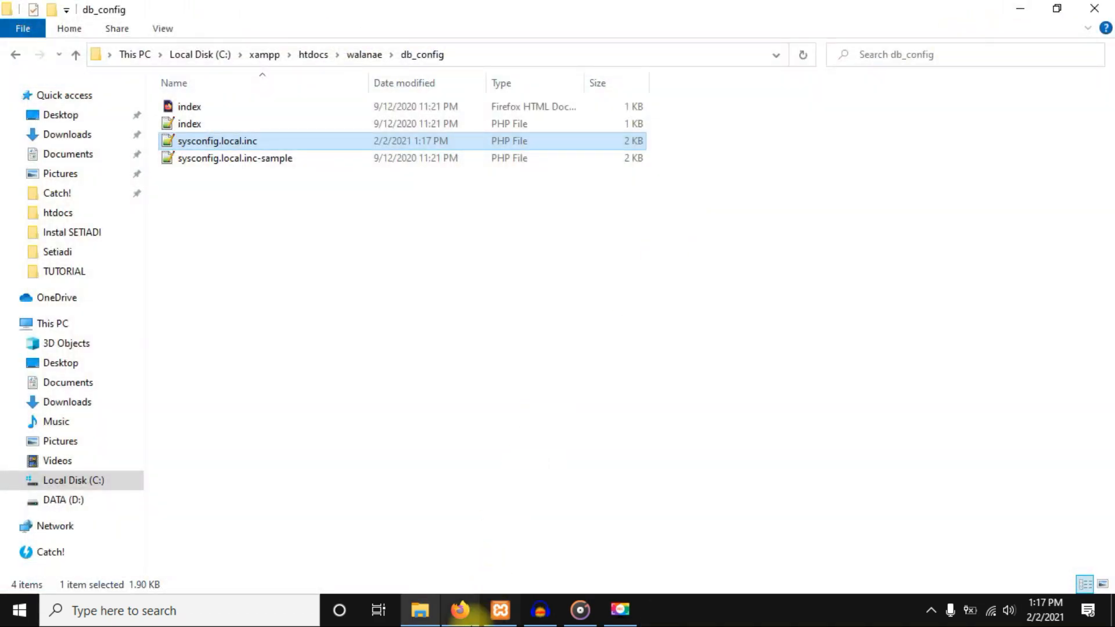
# Step: Switch to Firefox and load localhost/walanae in a new tab
pyautogui.click(460, 610)
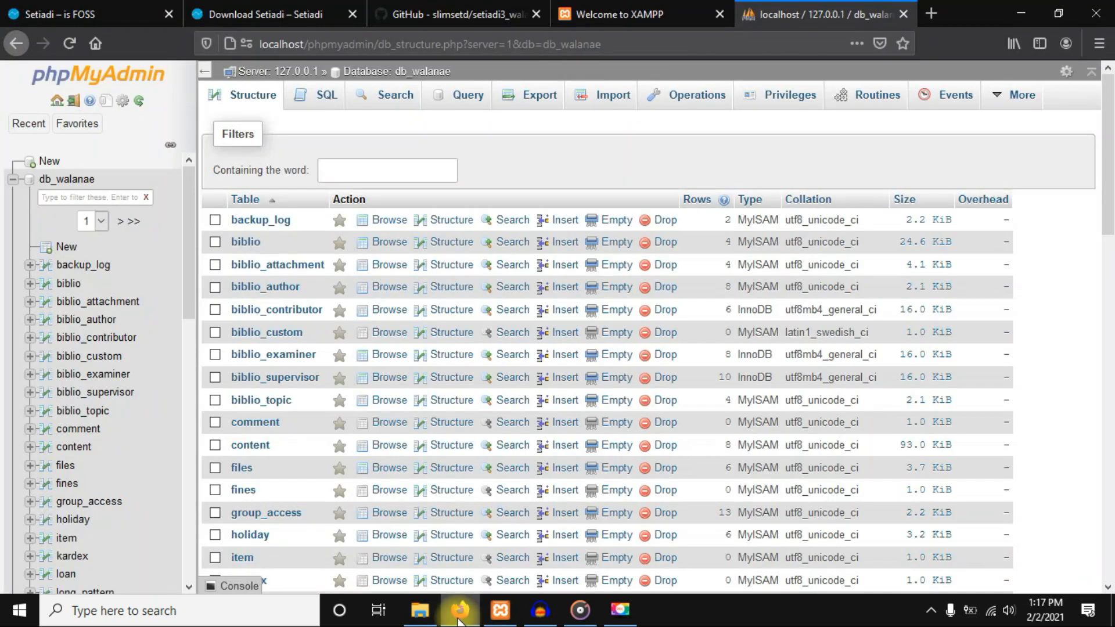
pyautogui.click(933, 14)
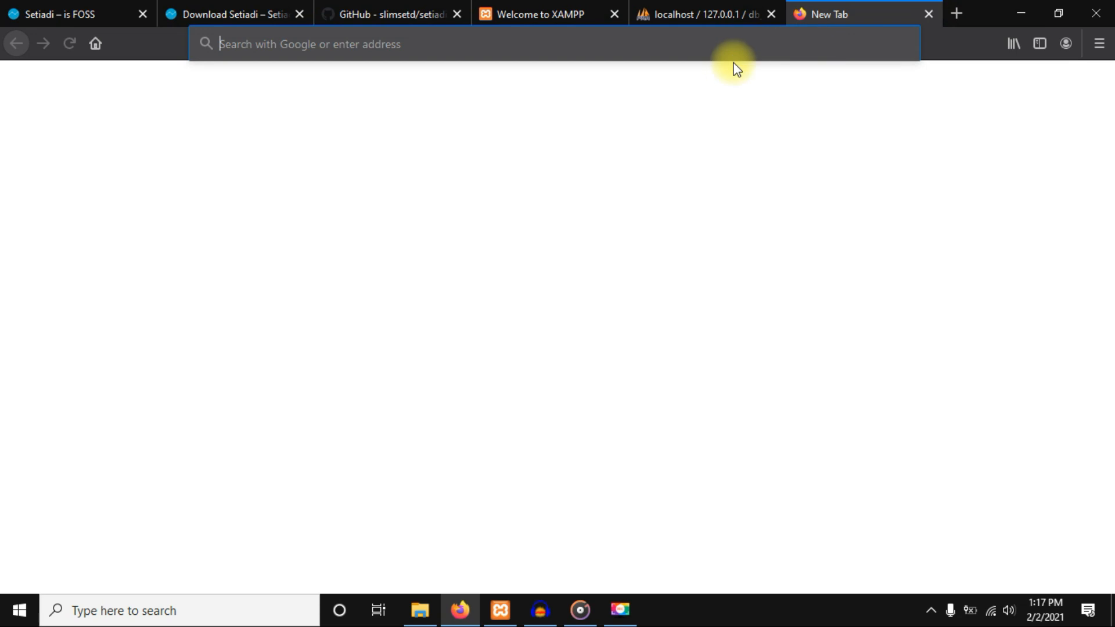
pyautogui.click(666, 48)
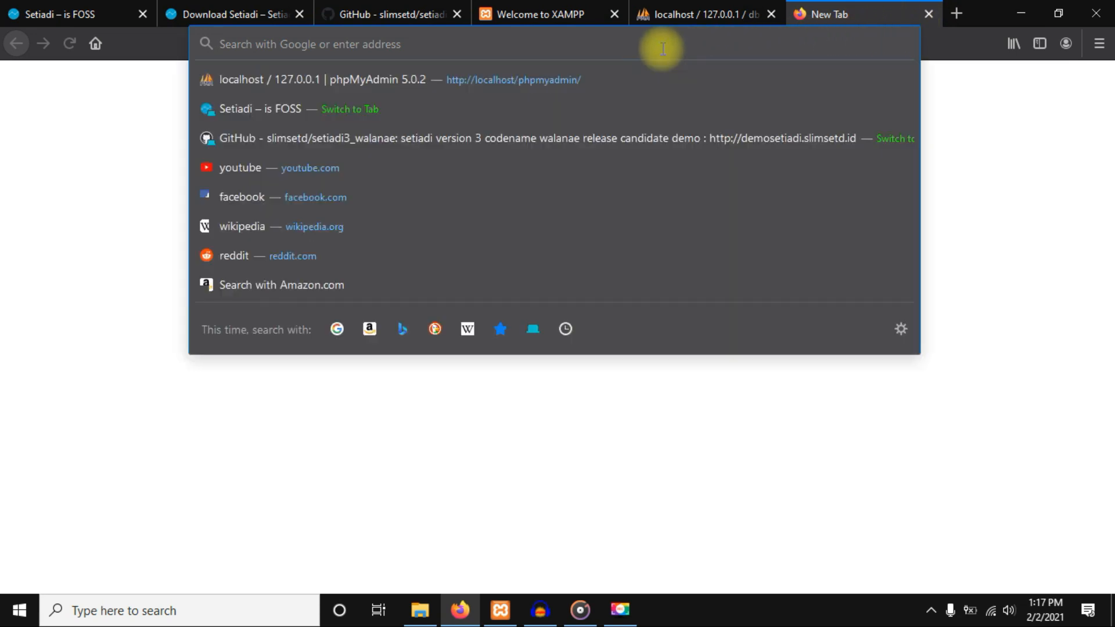
pyautogui.write('localhost/')
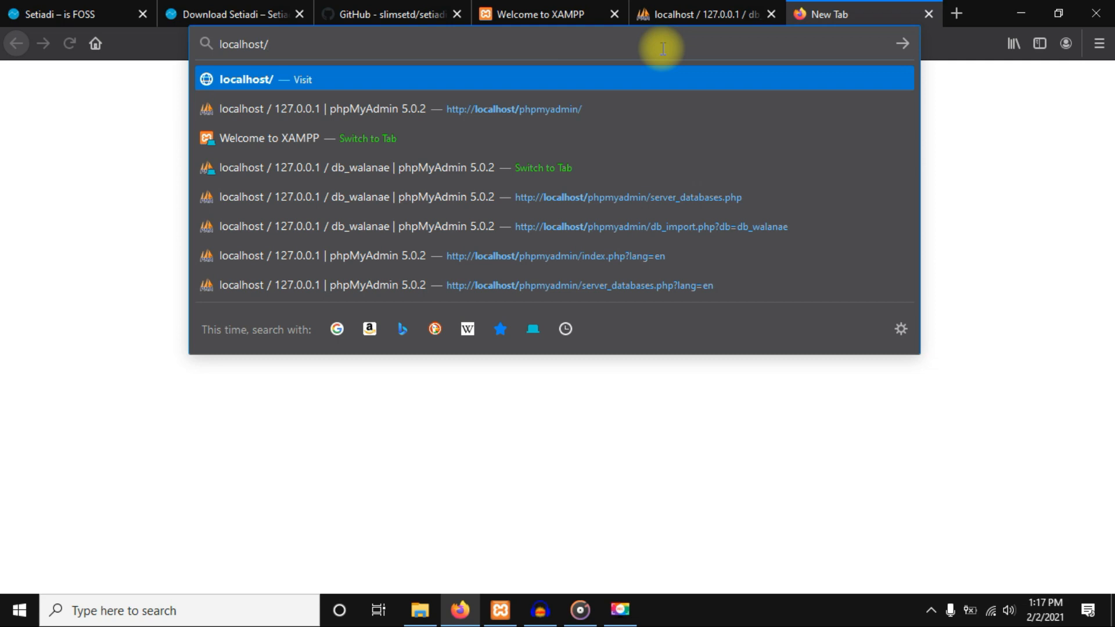
pyautogui.write('walanae')
pyautogui.press('Return')
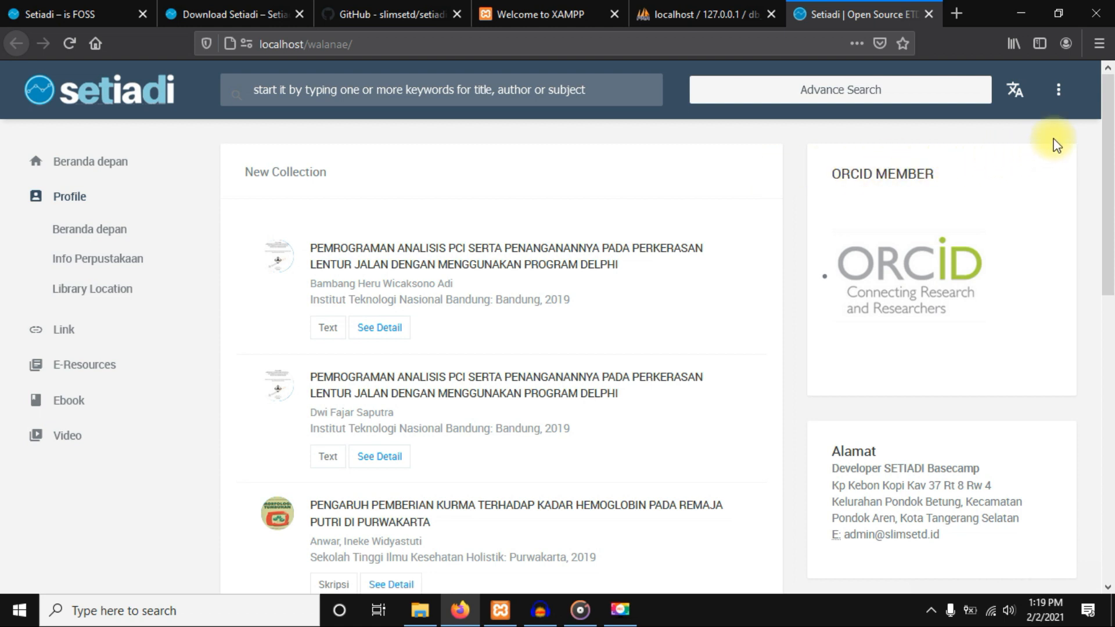
# Step: Open the MASUK Pustakawan login page and sign in as admin
pyautogui.click(1059, 92)
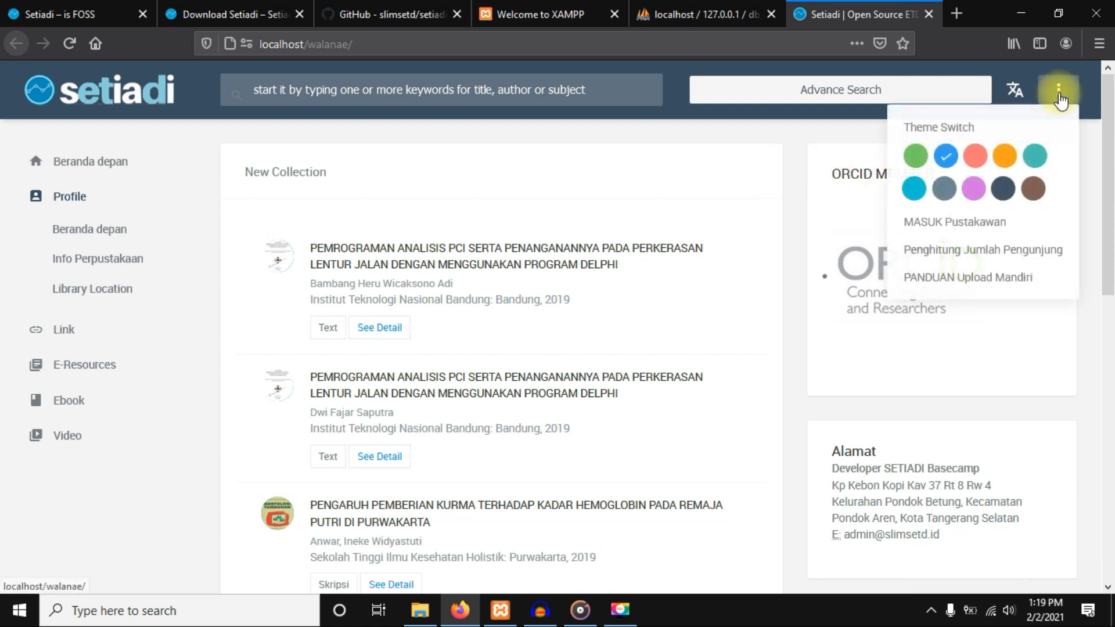
pyautogui.click(971, 232)
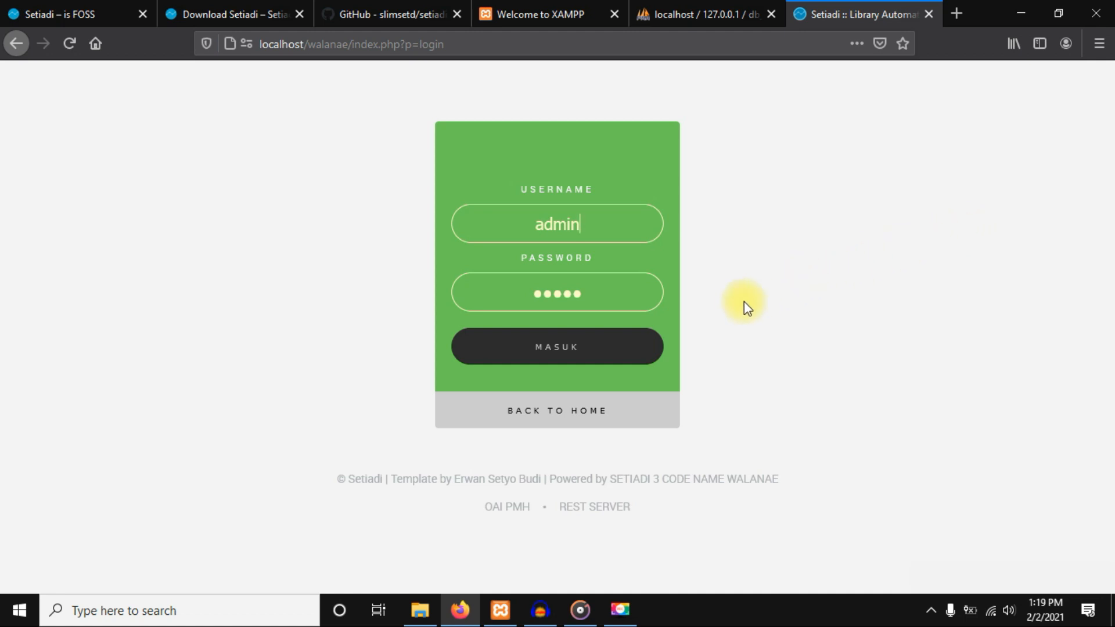
pyautogui.click(552, 353)
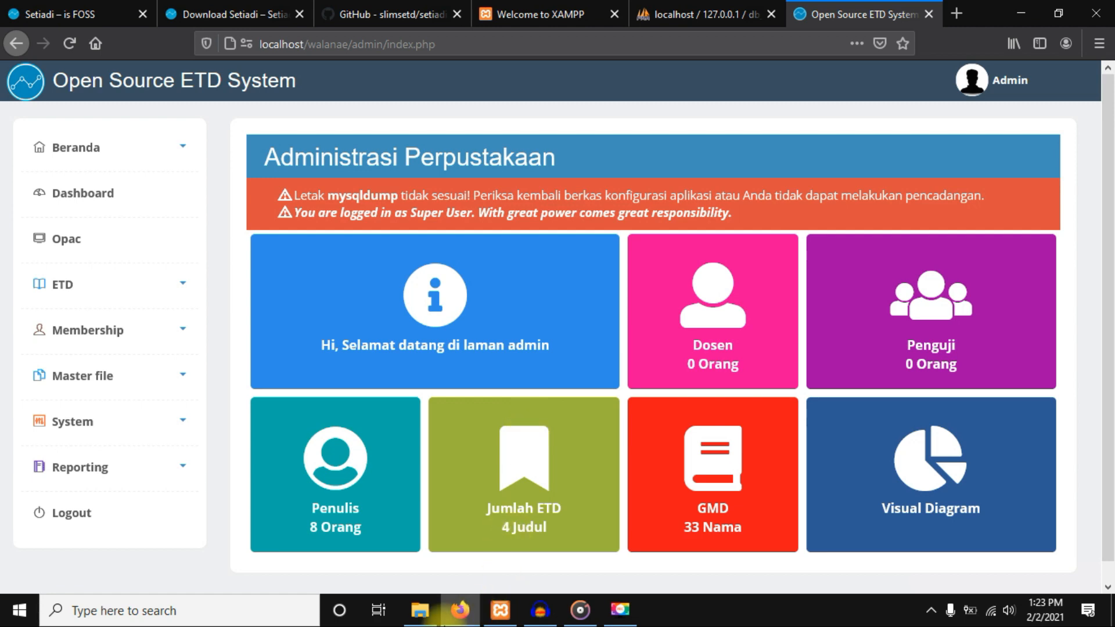
# Step: Switch to File Explorer and open sysconfig.inc.php from the walanae folder in Notepad++
pyautogui.click(419, 610)
pyautogui.doubleClick(211, 194)
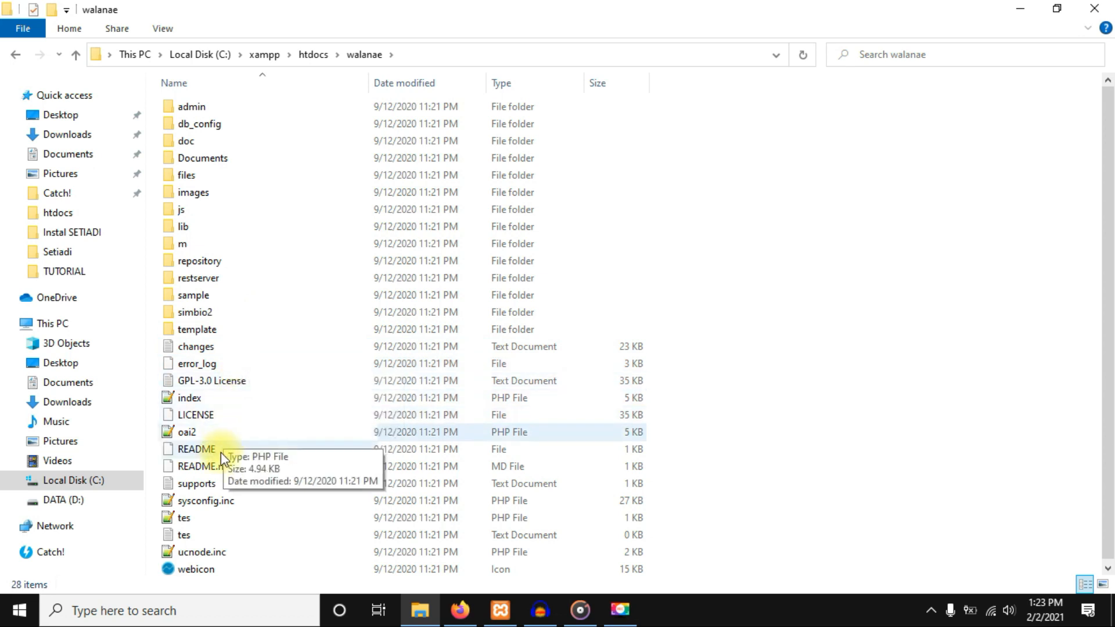
pyautogui.doubleClick(207, 503)
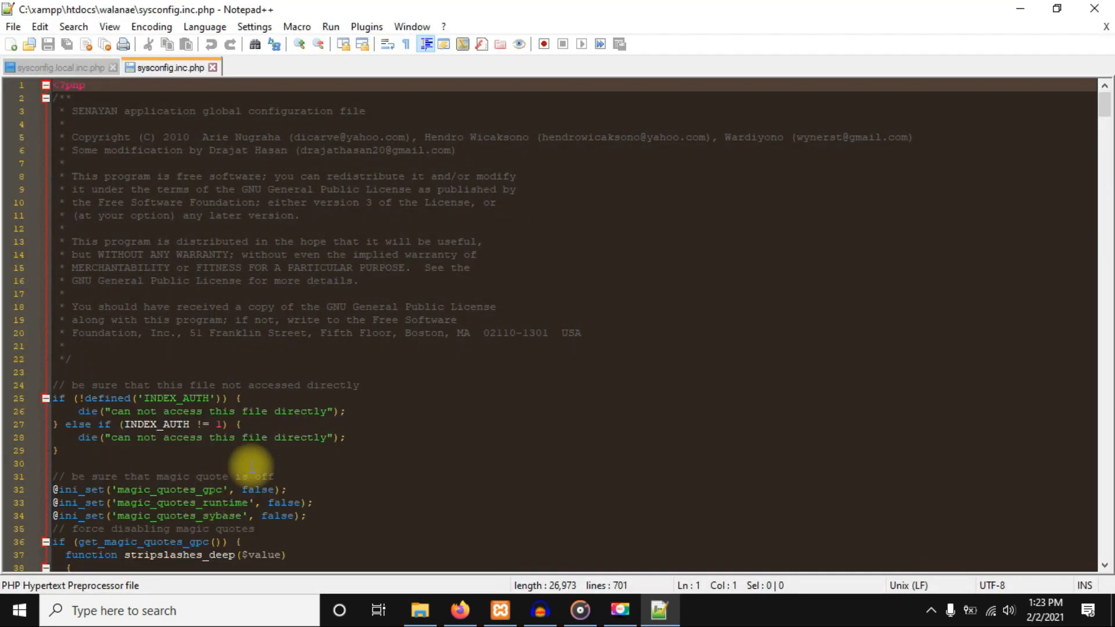
# Step: Find mysqldump in sysconfig.inc.php and select the folder part of its path in the database backup config
pyautogui.click(422, 419)
pyautogui.hotkey('ctrl', 'f')
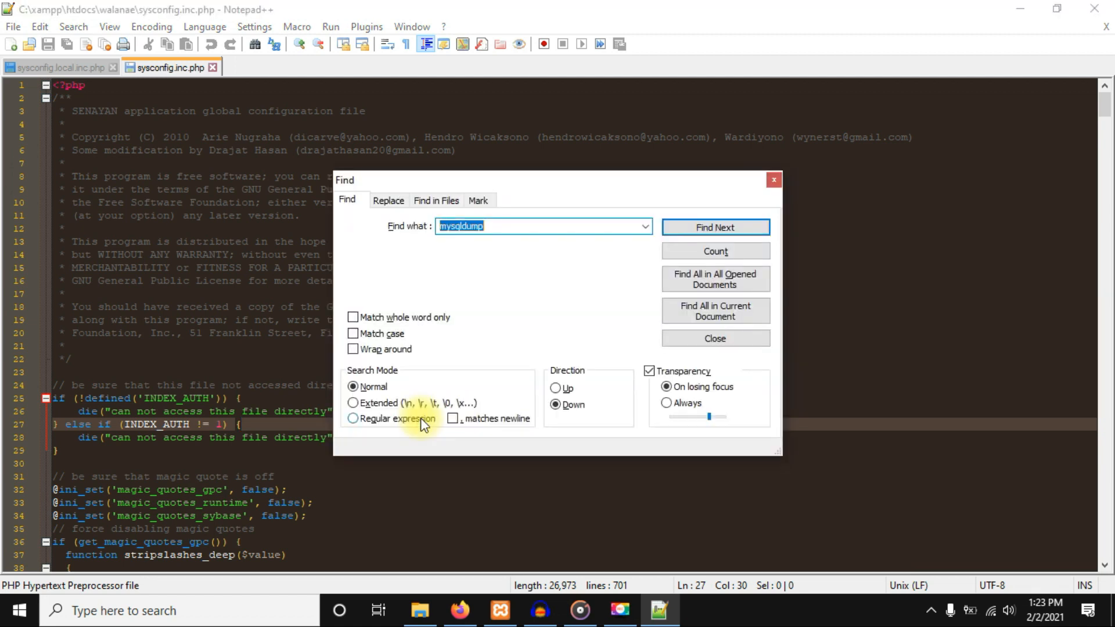
pyautogui.click(511, 226)
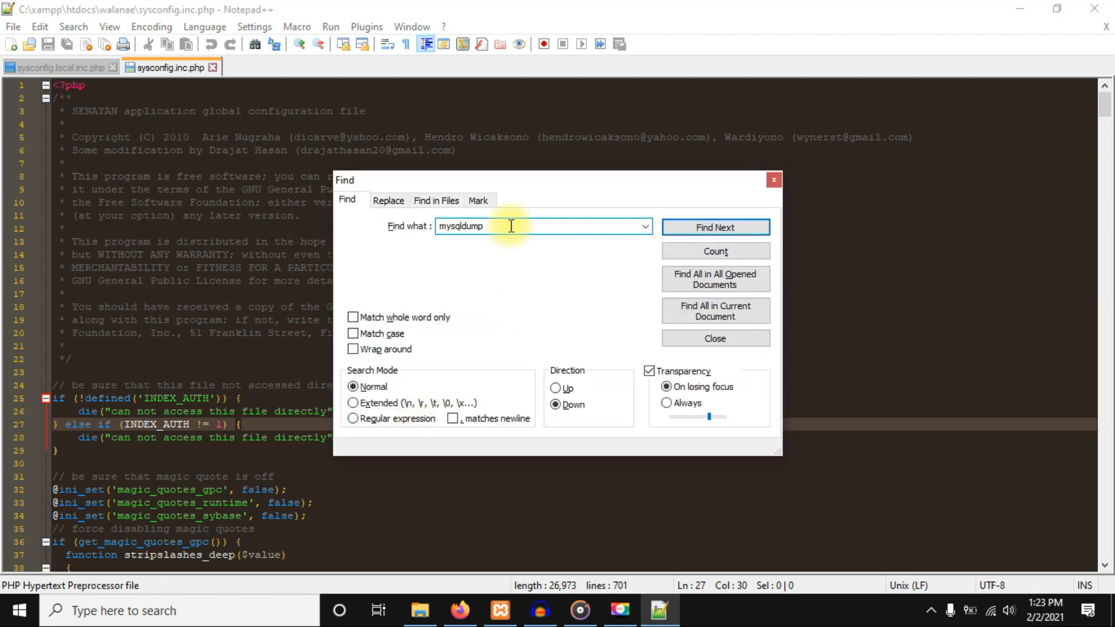
pyautogui.click(714, 226)
pyautogui.click(773, 180)
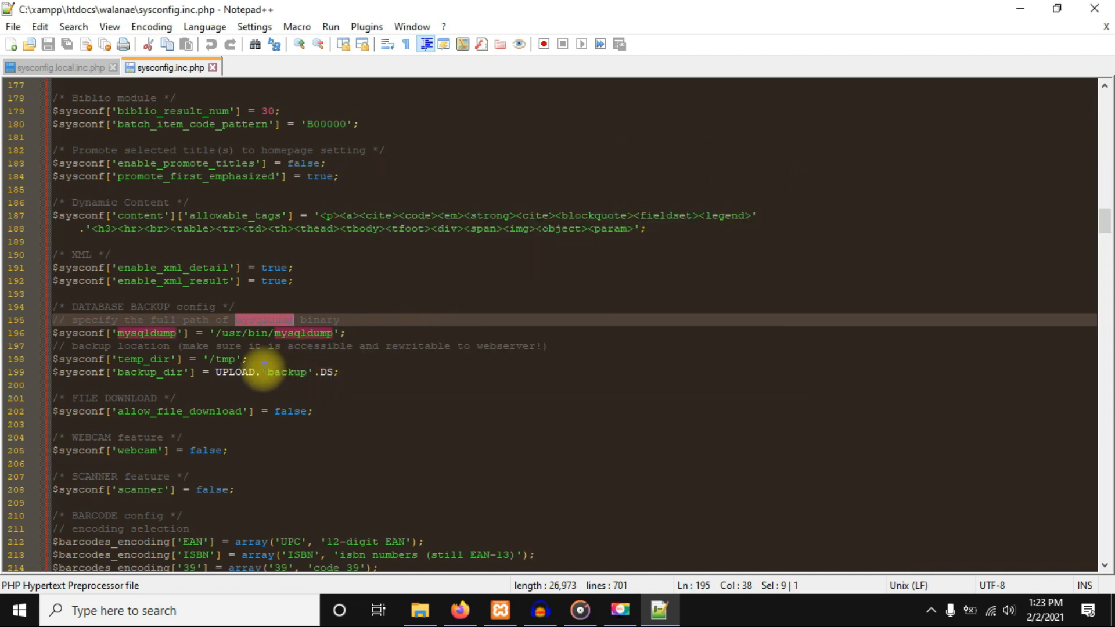
pyautogui.click(218, 332)
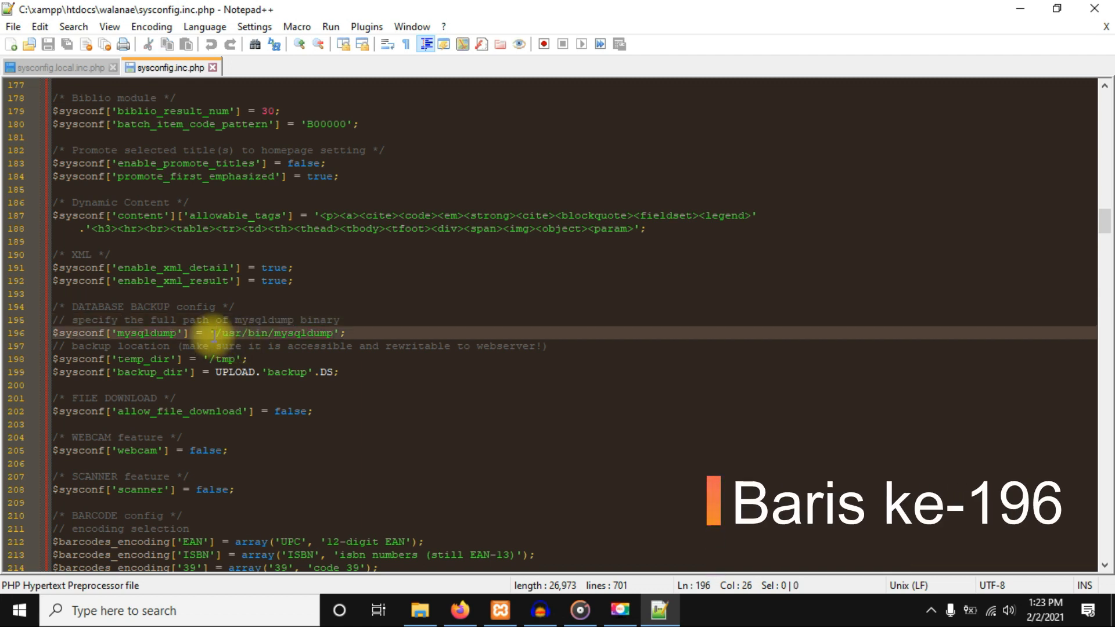
pyautogui.moveTo(218, 333); pyautogui.dragTo(301, 334)
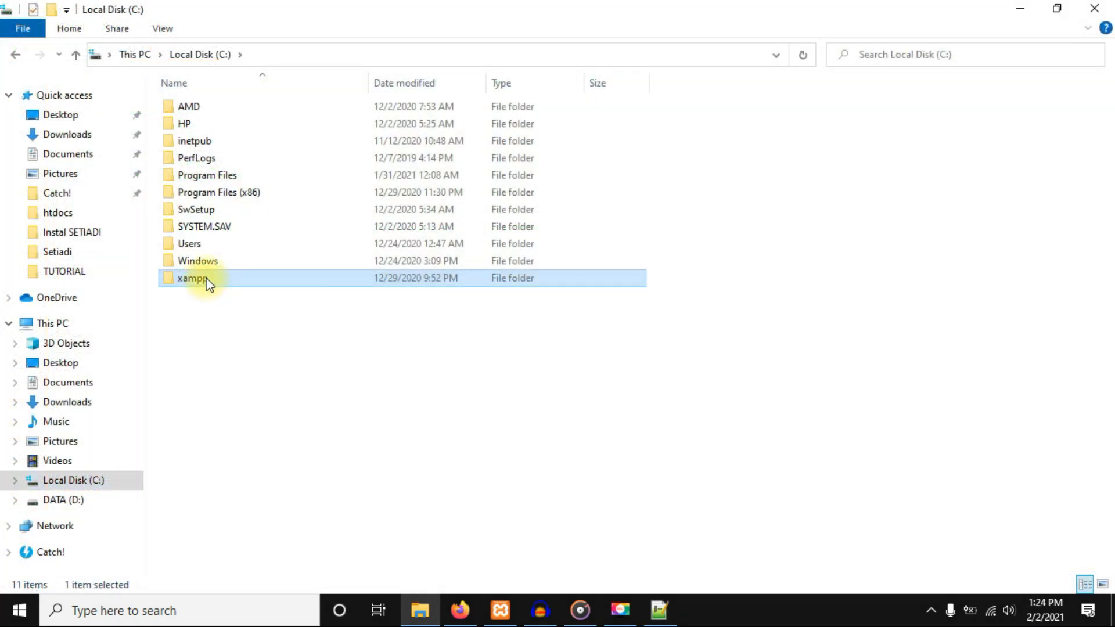
# Step: Open the xampp folder on Local Disk (C:) in File Explorer and search it for mysqldump
pyautogui.doubleClick(208, 280)
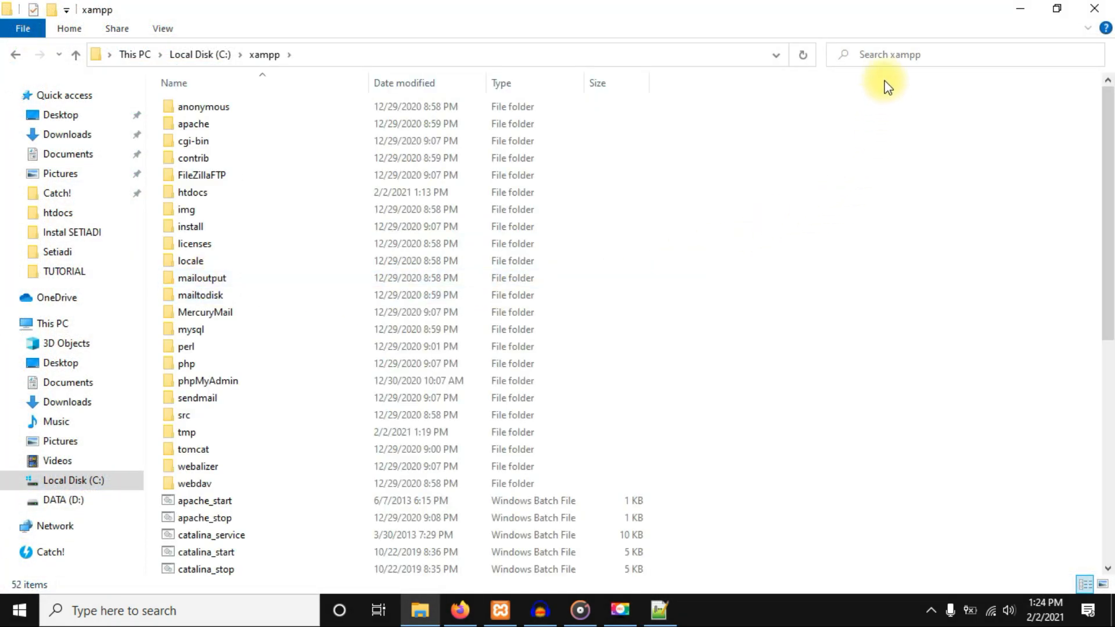
pyautogui.click(880, 56)
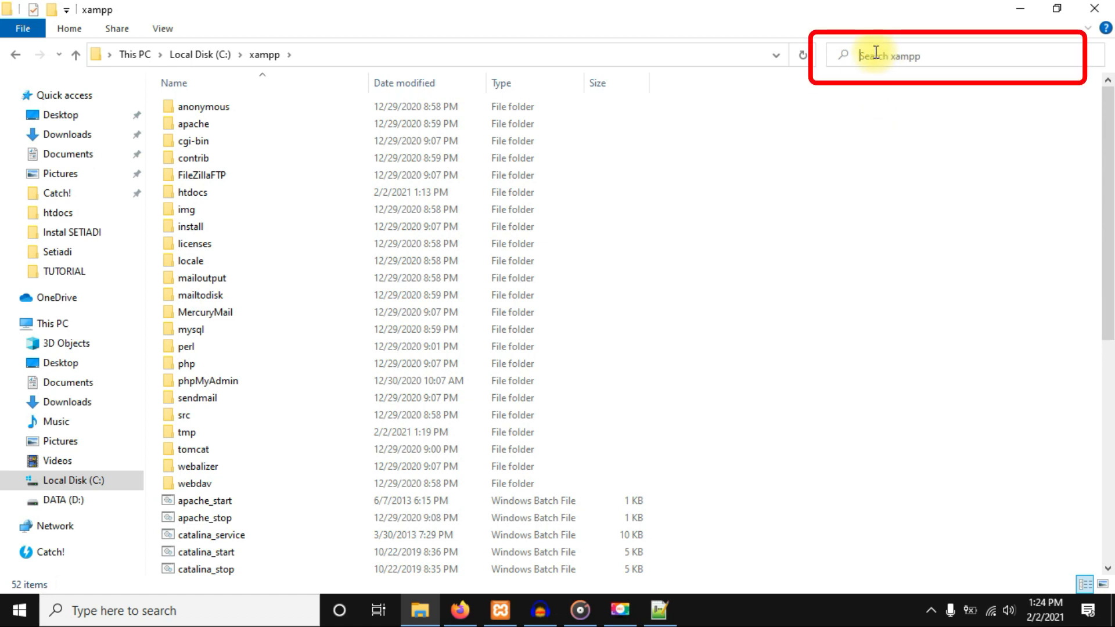
pyautogui.click(890, 57)
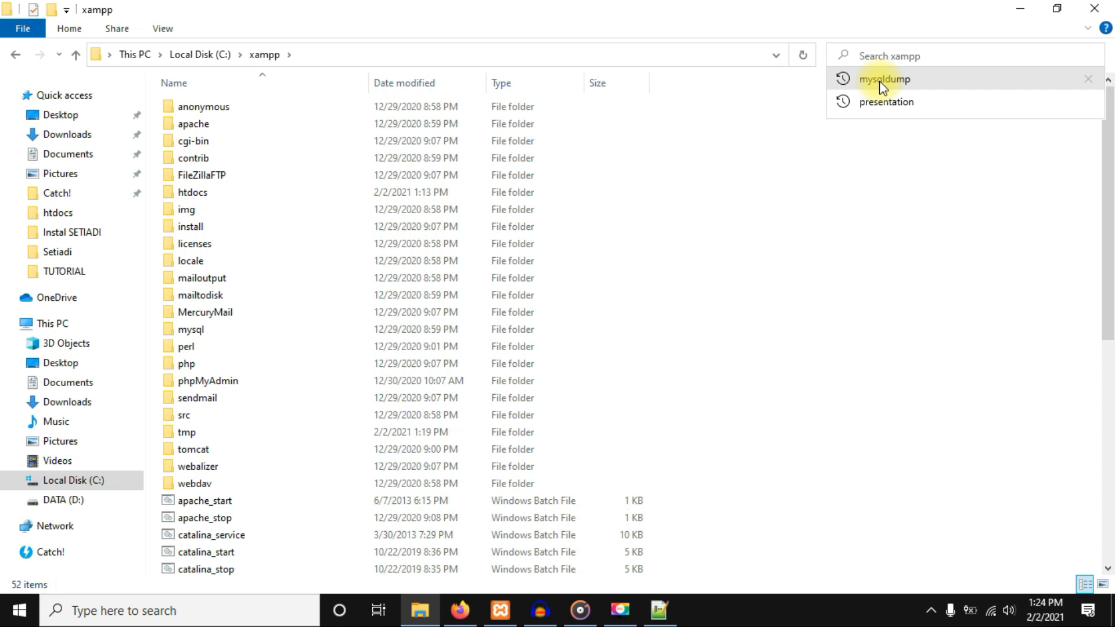
pyautogui.click(879, 81)
pyautogui.click(1093, 54)
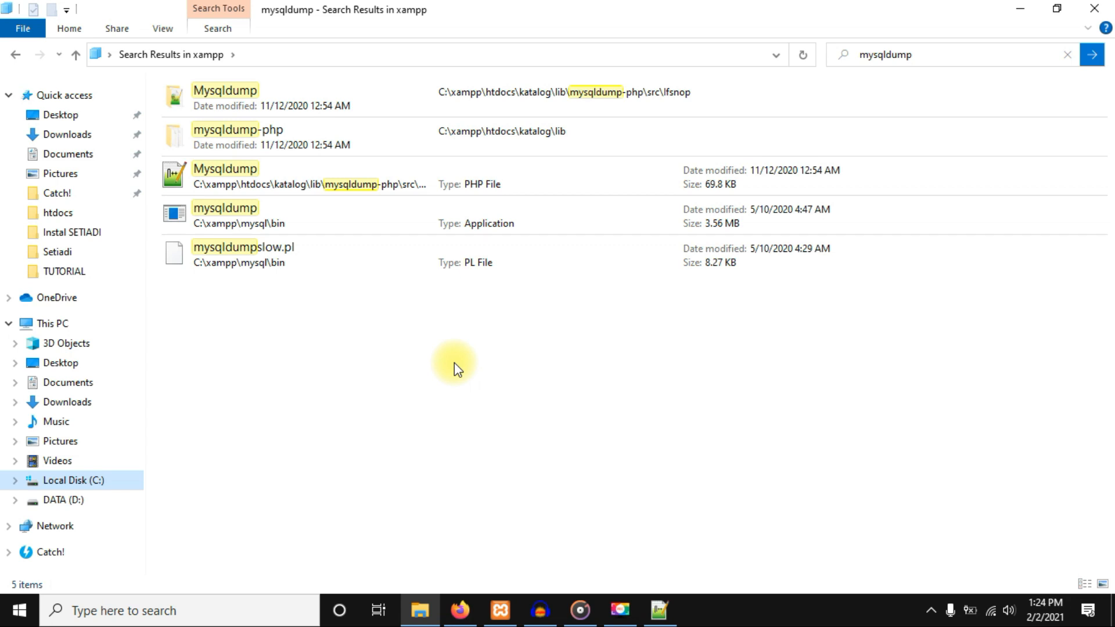
# Step: Open the file location of the mysqldump application and copy its folder path, C:\xampp\mysql\bin
pyautogui.click(319, 217)
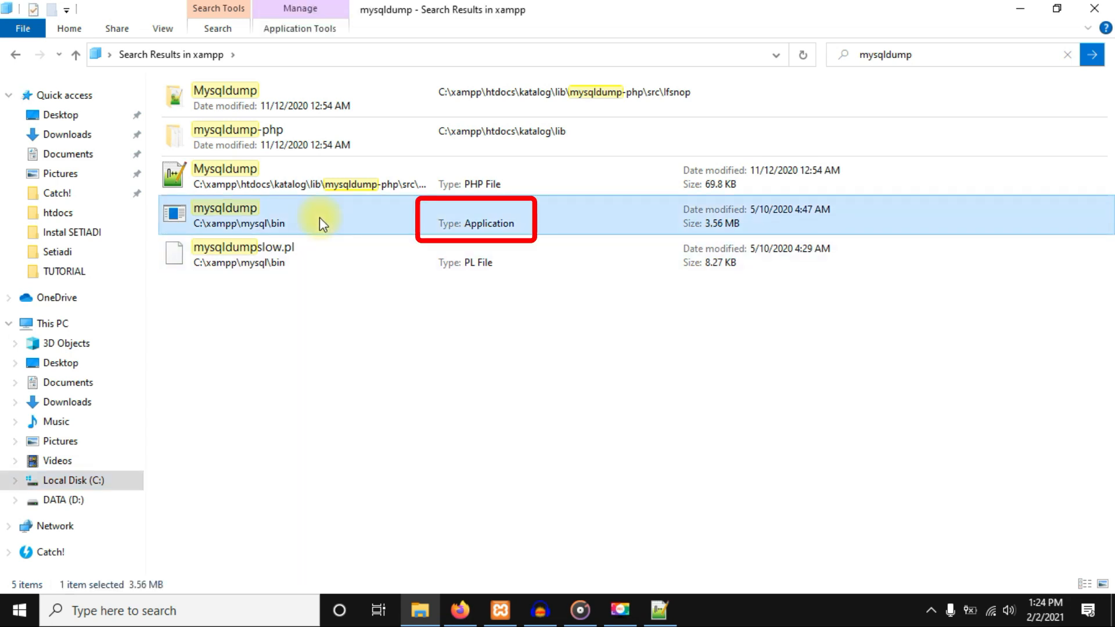
pyautogui.doubleClick(319, 217)
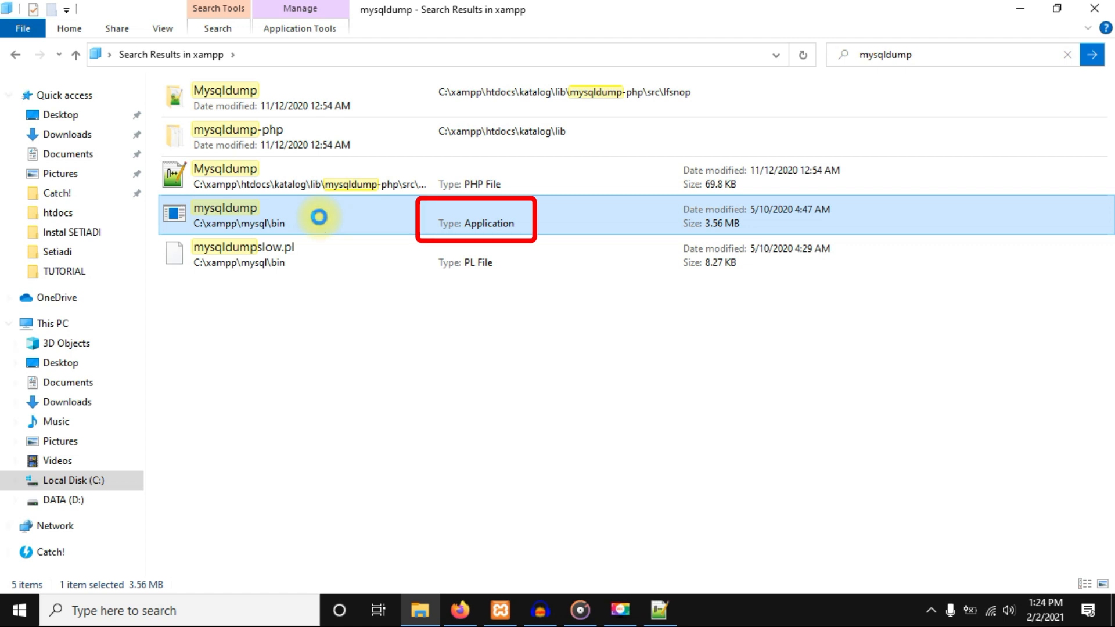
pyautogui.rightClick(319, 217)
pyautogui.click(175, 556)
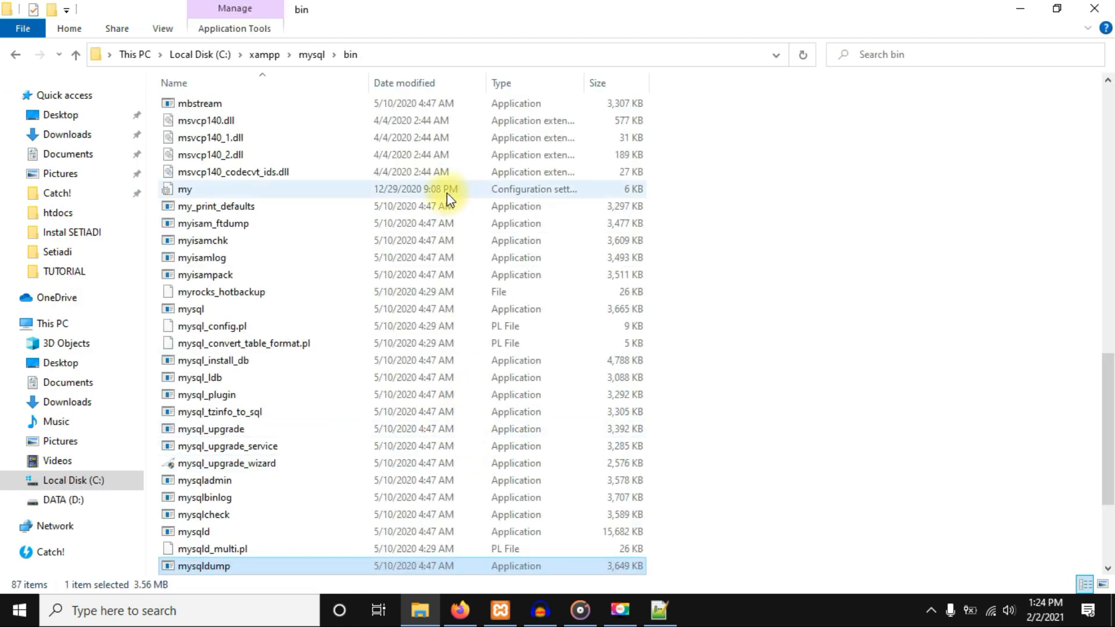
pyautogui.click(386, 54)
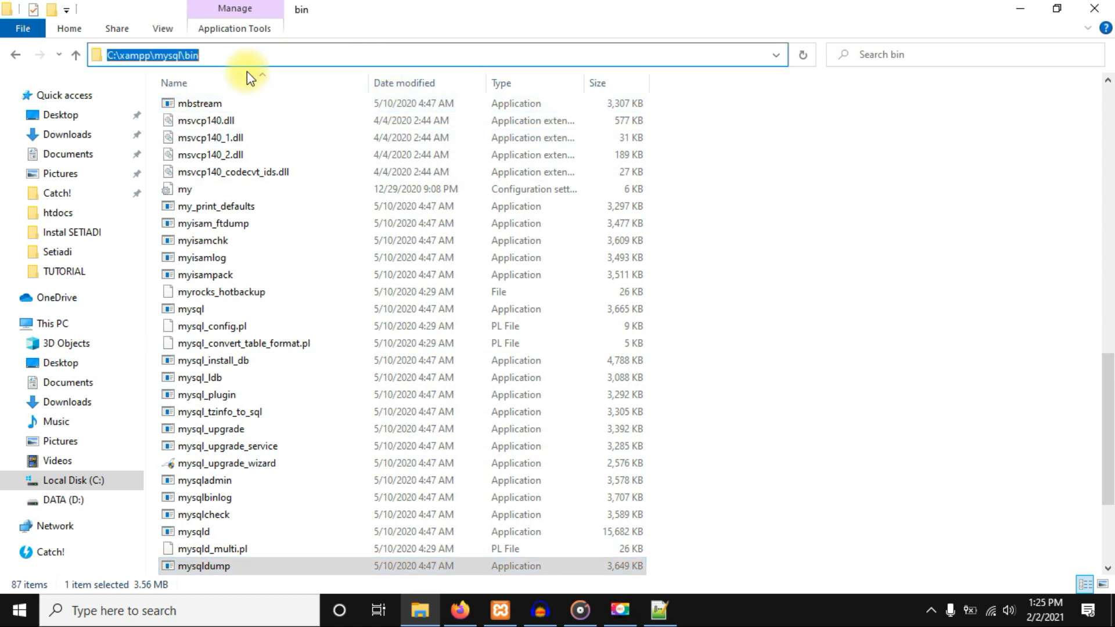
pyautogui.rightClick(161, 60)
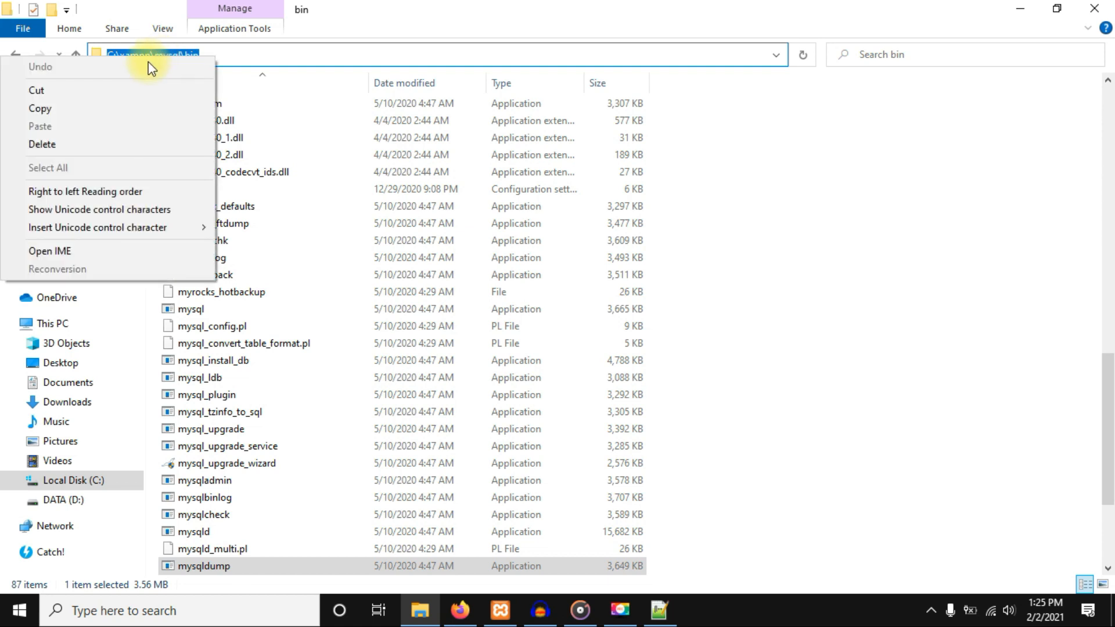
pyautogui.click(87, 109)
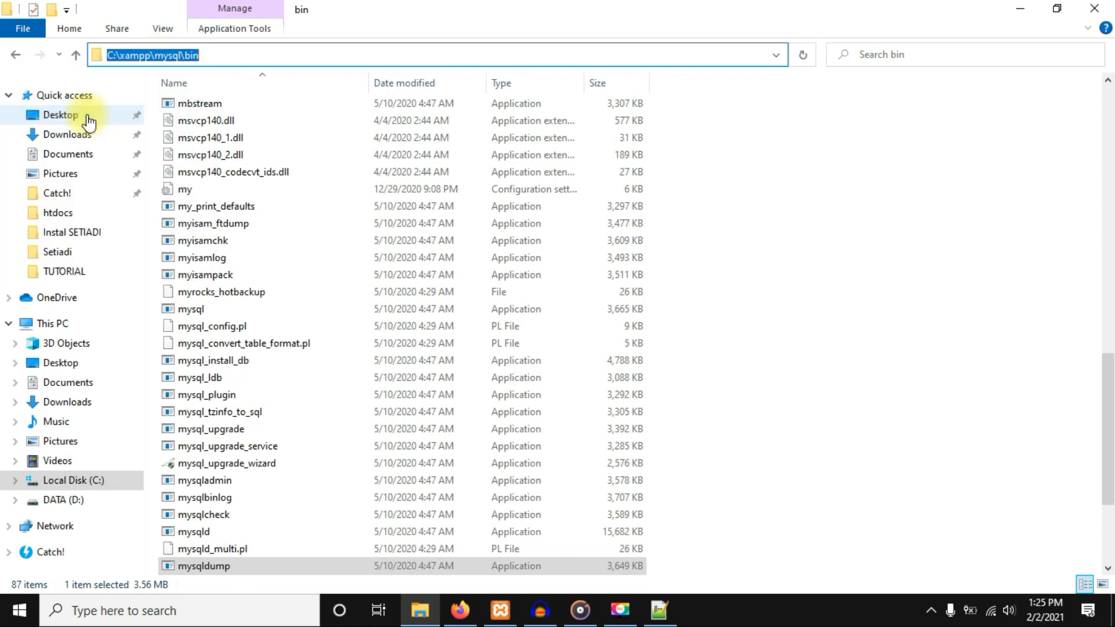
# Step: Switch to Notepad++ and replace the folder part of the mysqldump path on line 196 with C:\xampp\mysql\bin
pyautogui.click(658, 609)
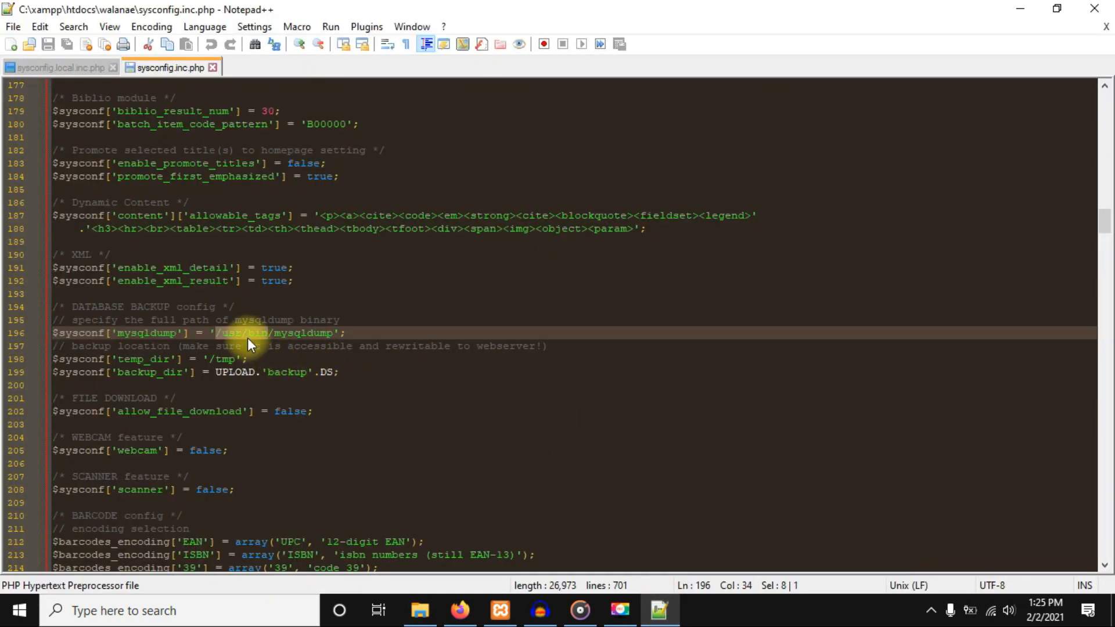
pyautogui.click(228, 320)
pyautogui.moveTo(216, 334); pyautogui.dragTo(271, 334)
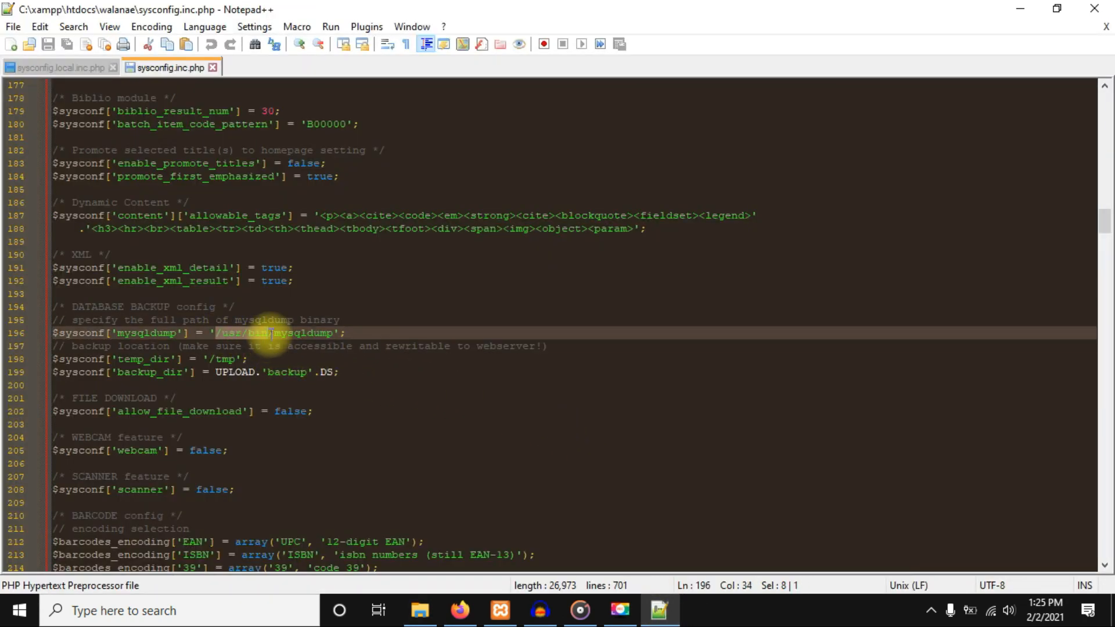
pyautogui.rightClick(265, 334)
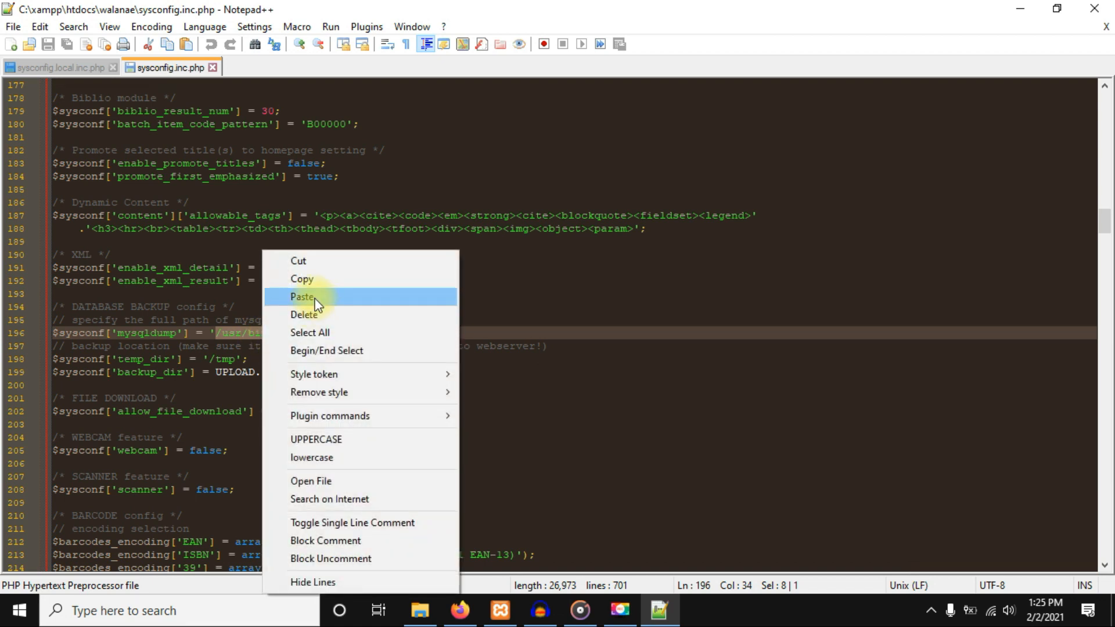
pyautogui.click(317, 296)
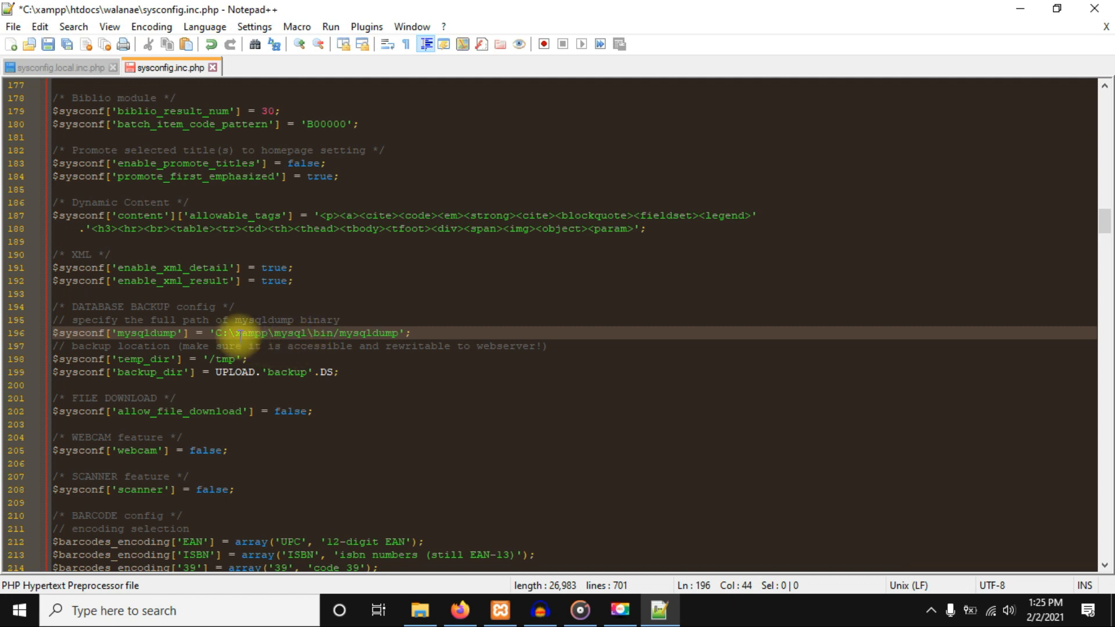
# Step: Complete the mysqldump path as C:\xampp\mysql\bin\mysqldump.exe, then save sysconfig.inc.php and close the editor
pyautogui.press('Delete')
pyautogui.write('\\')
pyautogui.press('Delete')
pyautogui.write('m')
pyautogui.click(400, 333)
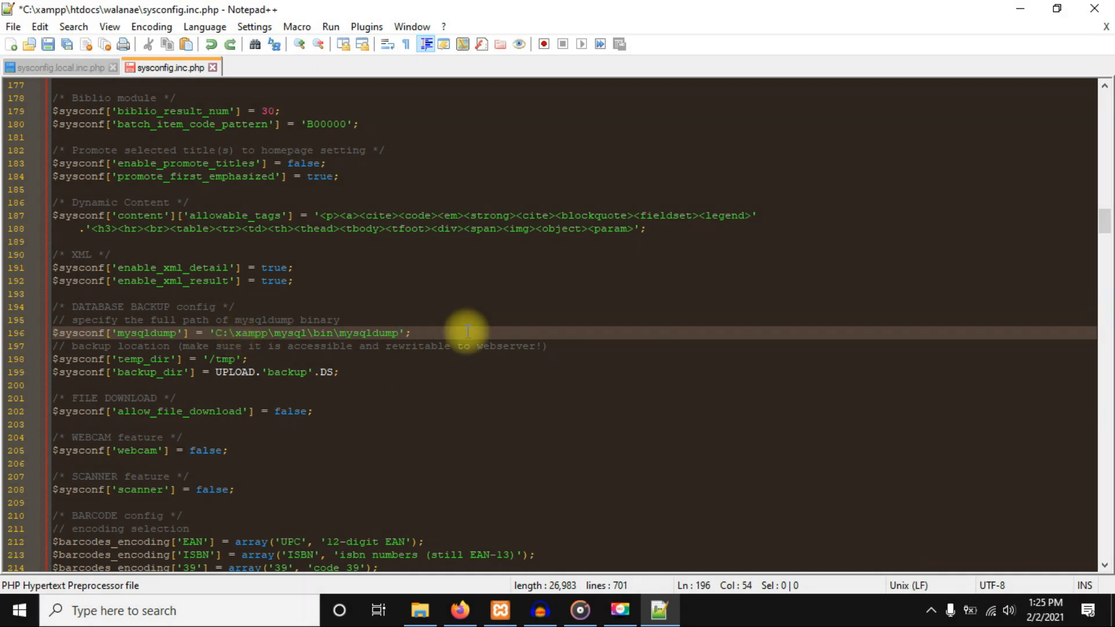
pyautogui.write('.exe')
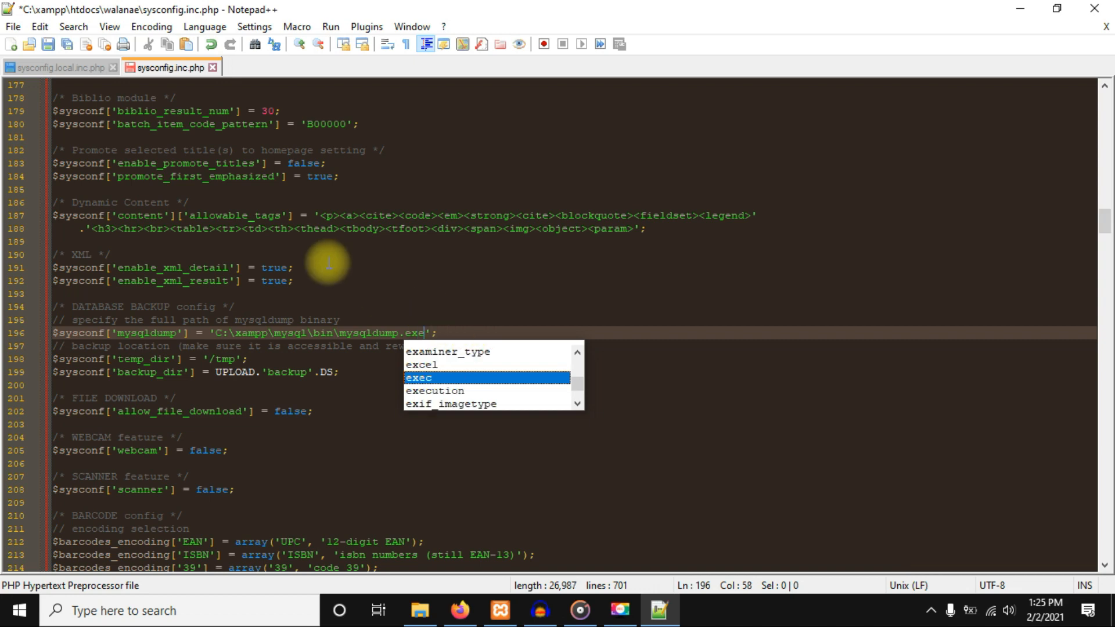
pyautogui.click(46, 43)
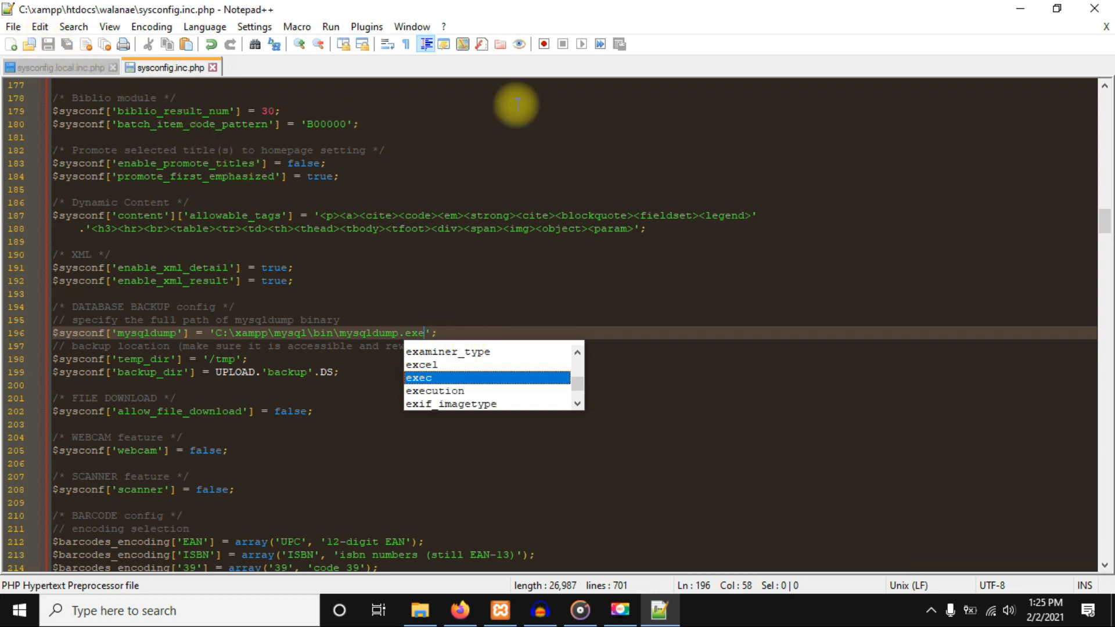
pyautogui.click(1099, 8)
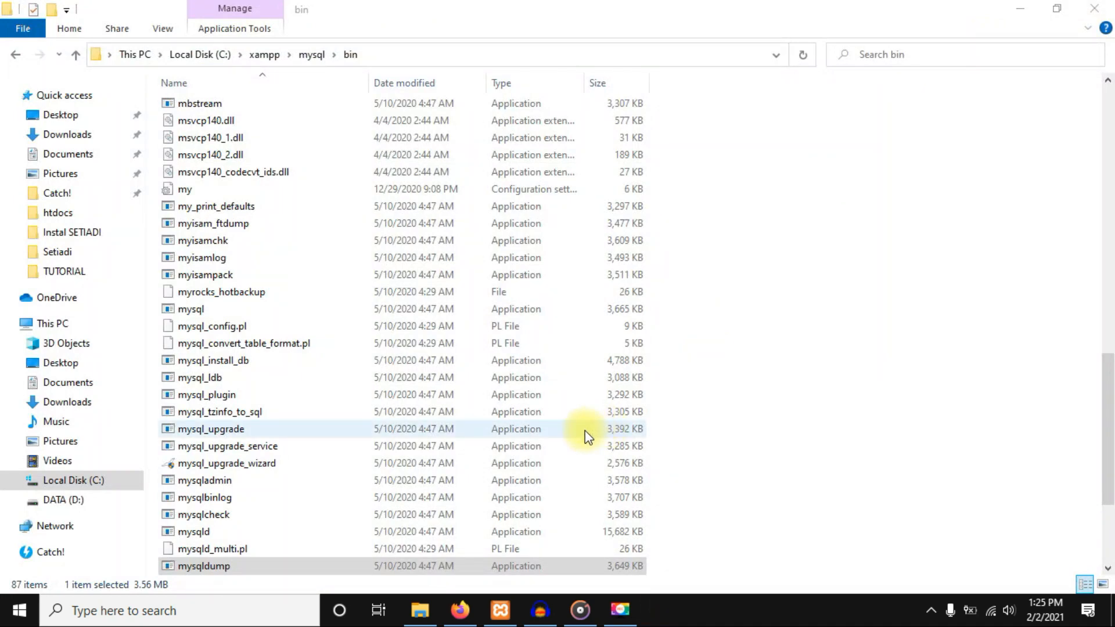
# Step: Switch to Firefox and reload the SETIADI admin page to check the mysqldump setting
pyautogui.click(460, 610)
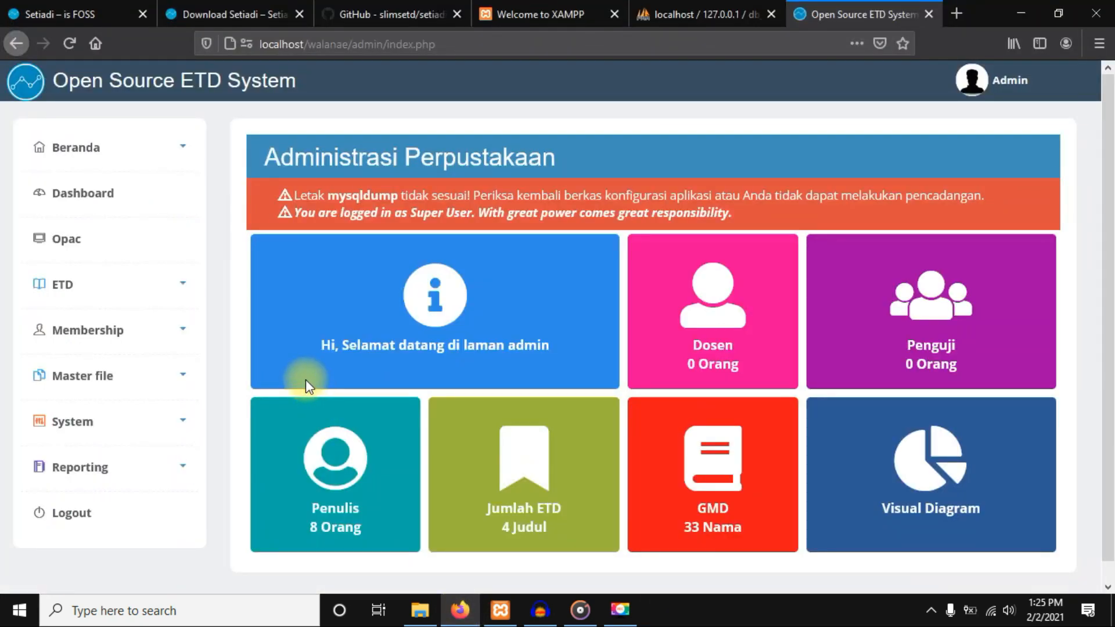
pyautogui.click(72, 36)
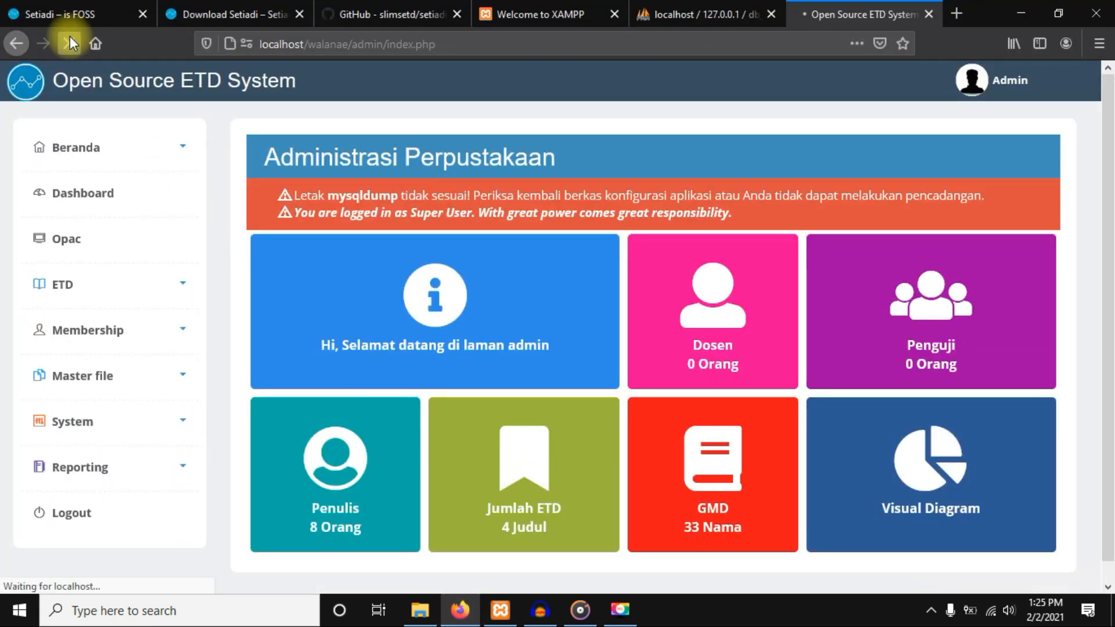